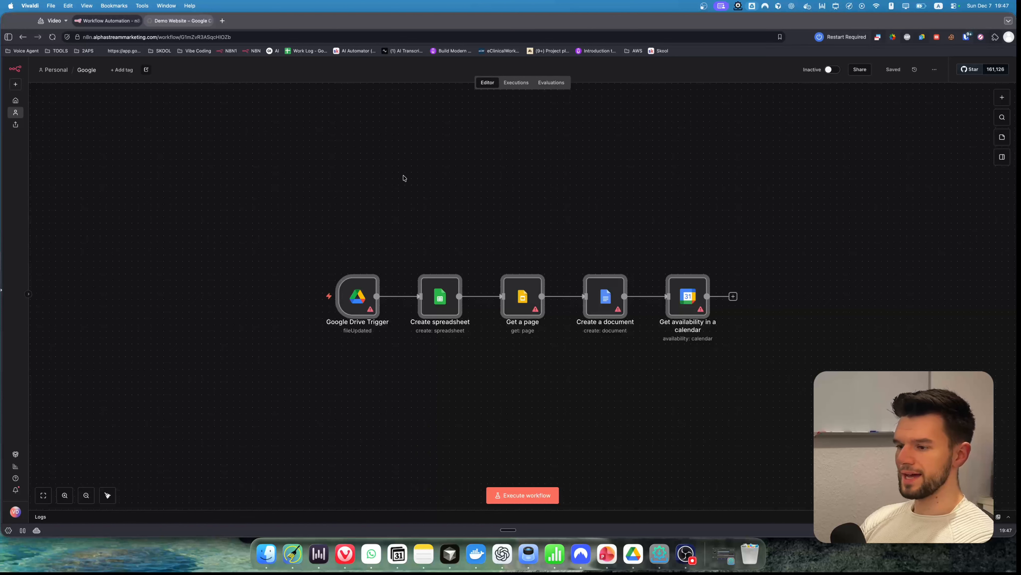
Open a new browser tab on the Google homepage alongside the n8n workflow
key("super+t")
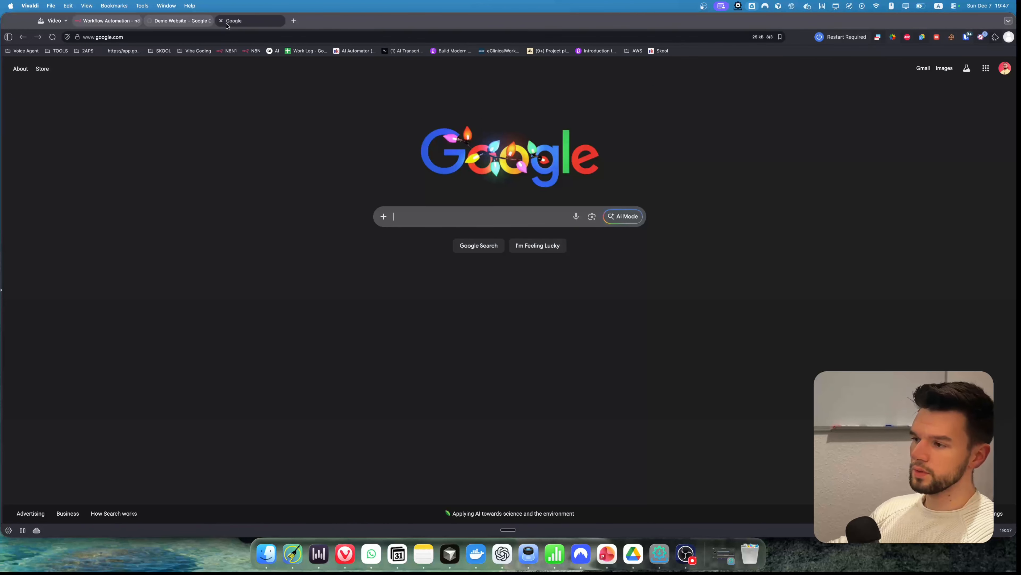
Search Google for 'google cloud console' and open the Cloud Console welcome page
left_click(430, 216)
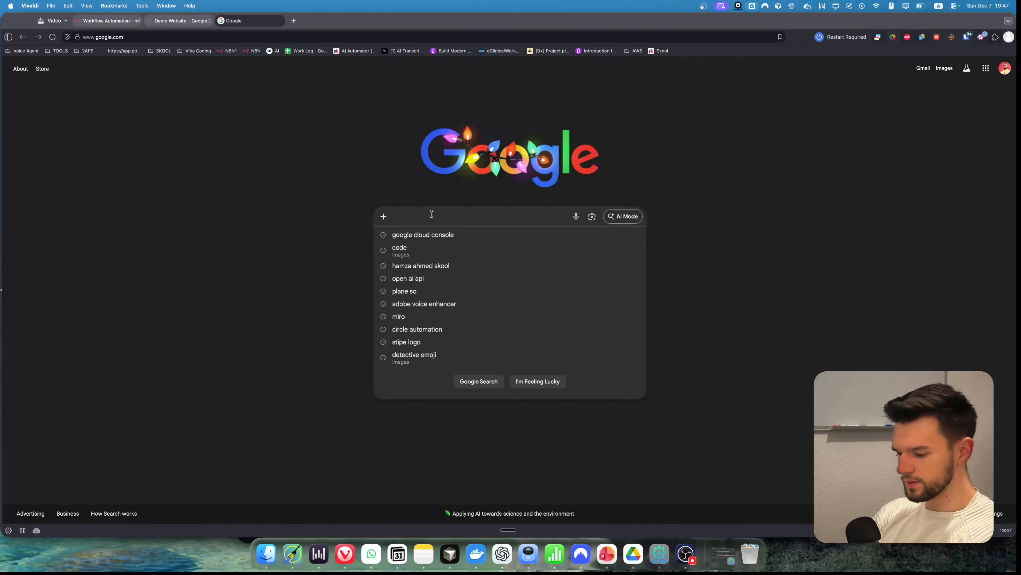
type("google cloud")
key("Down")
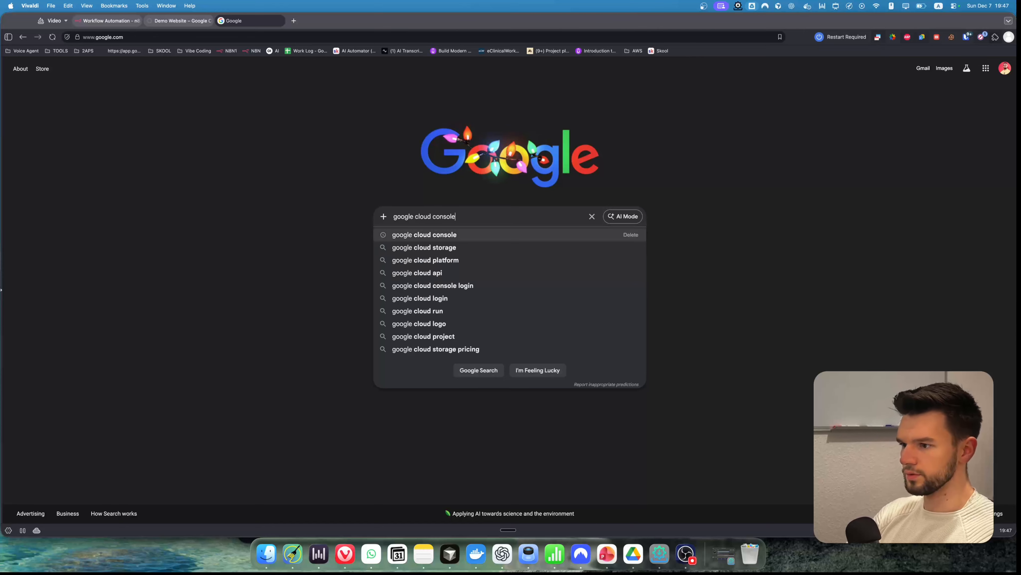
key("Return")
left_click(327, 355)
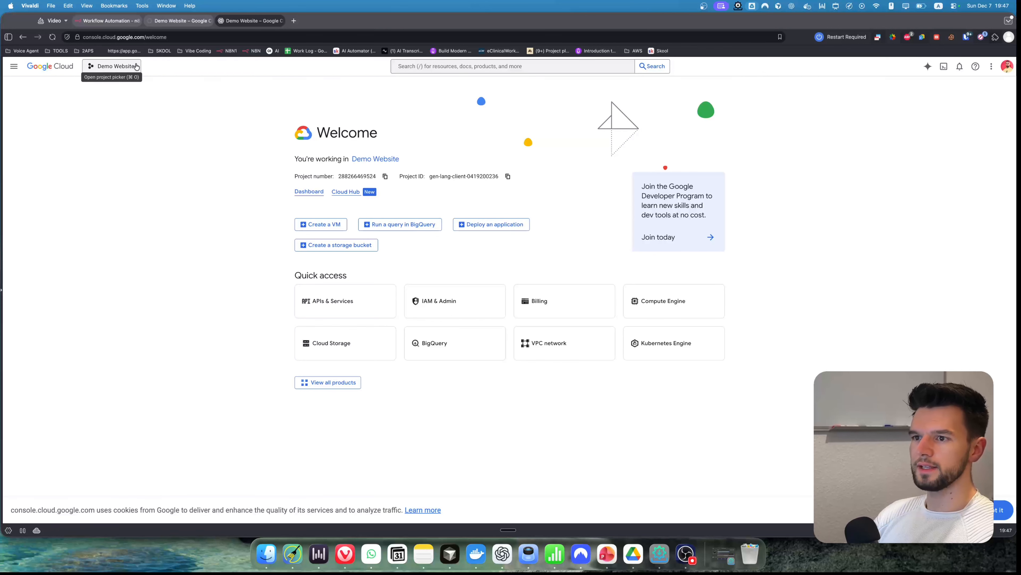
Create a new Google Cloud project named n8n from the project picker
left_click(114, 68)
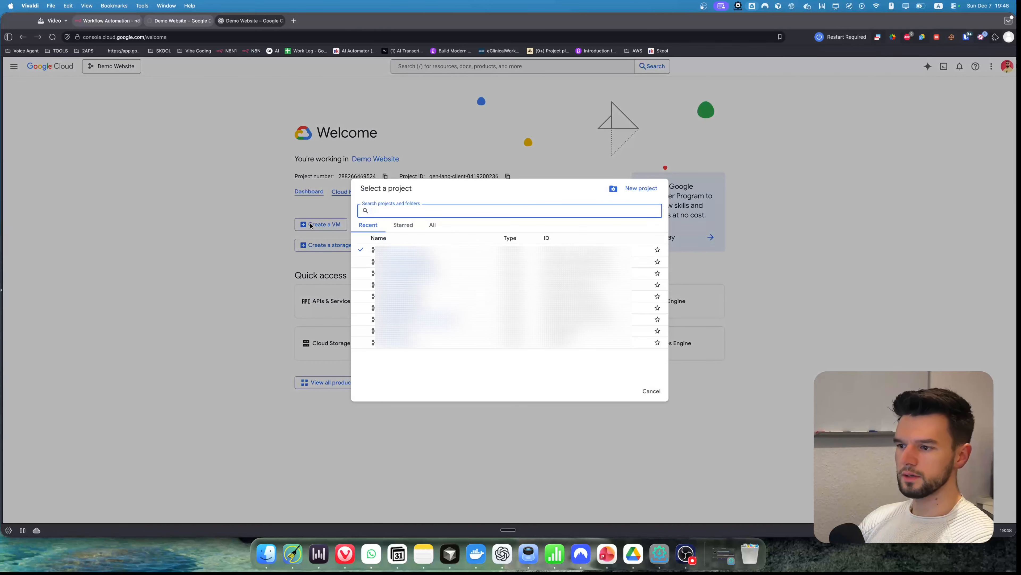
left_click(633, 189)
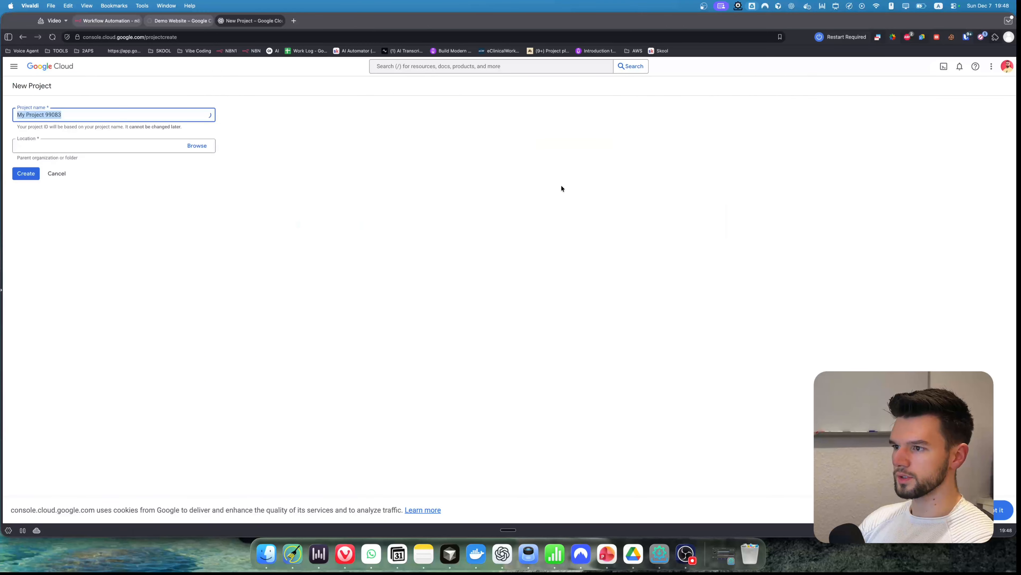
type("n")
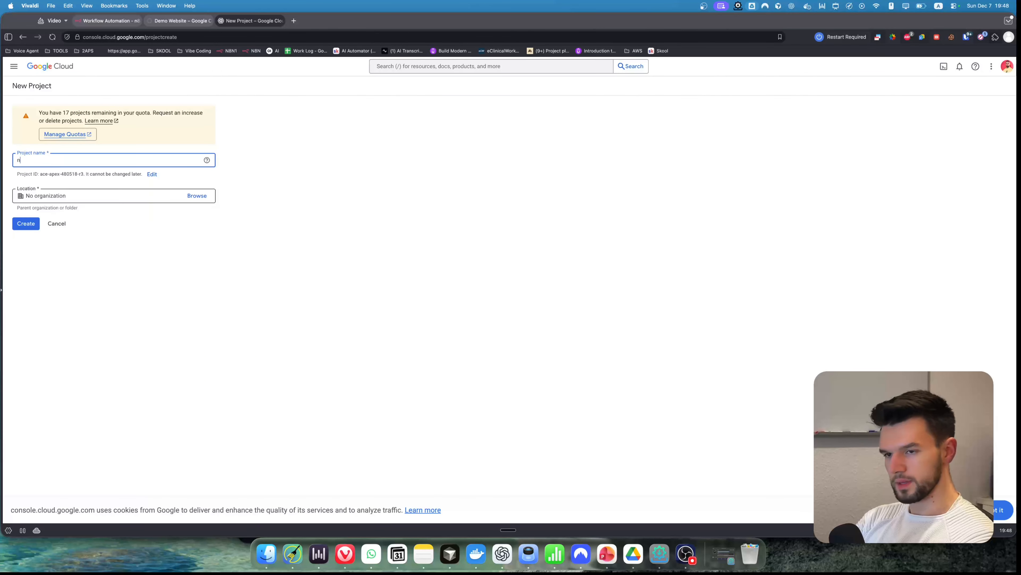
type("8n")
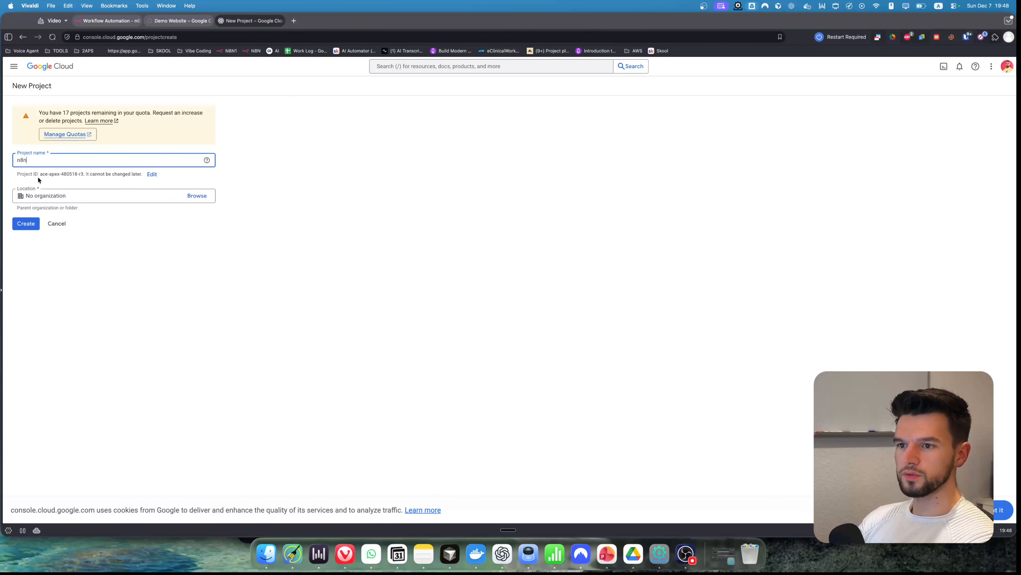
left_click(27, 225)
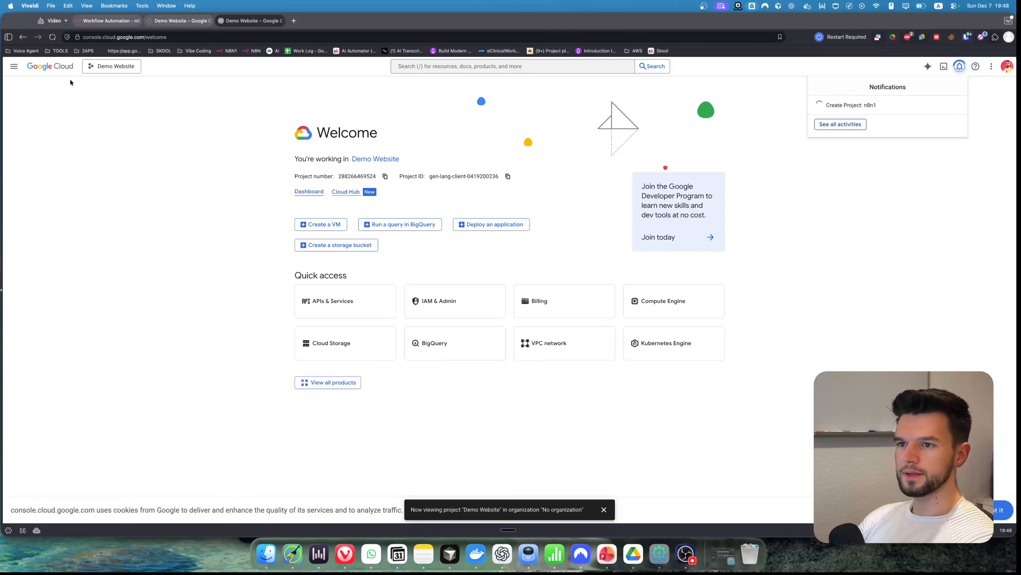
left_click(14, 66)
mouse_move(51, 178)
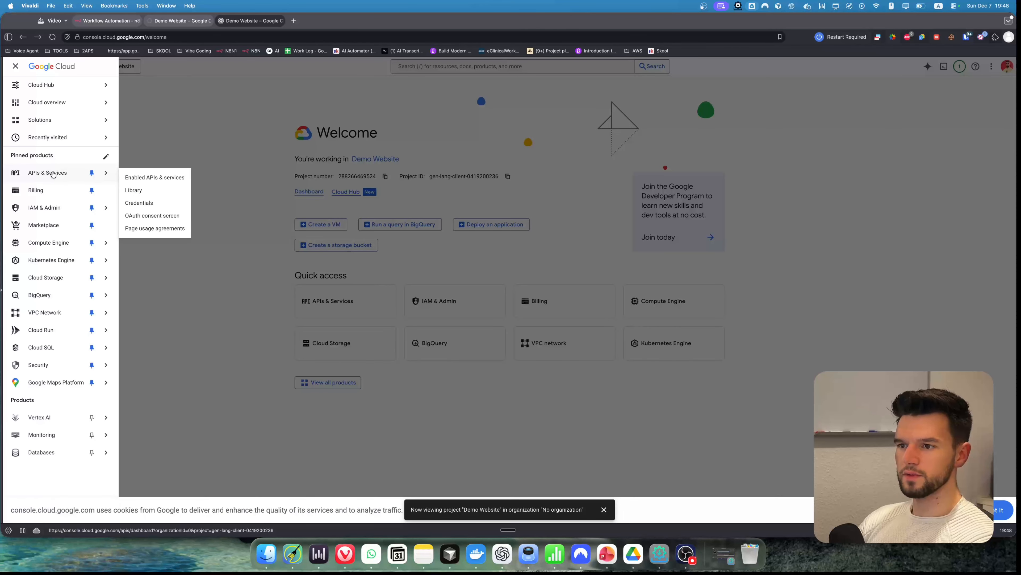
In APIs & Services, look up and enable the Google Drive API, then search 'sl'
left_click(53, 173)
left_click(472, 67)
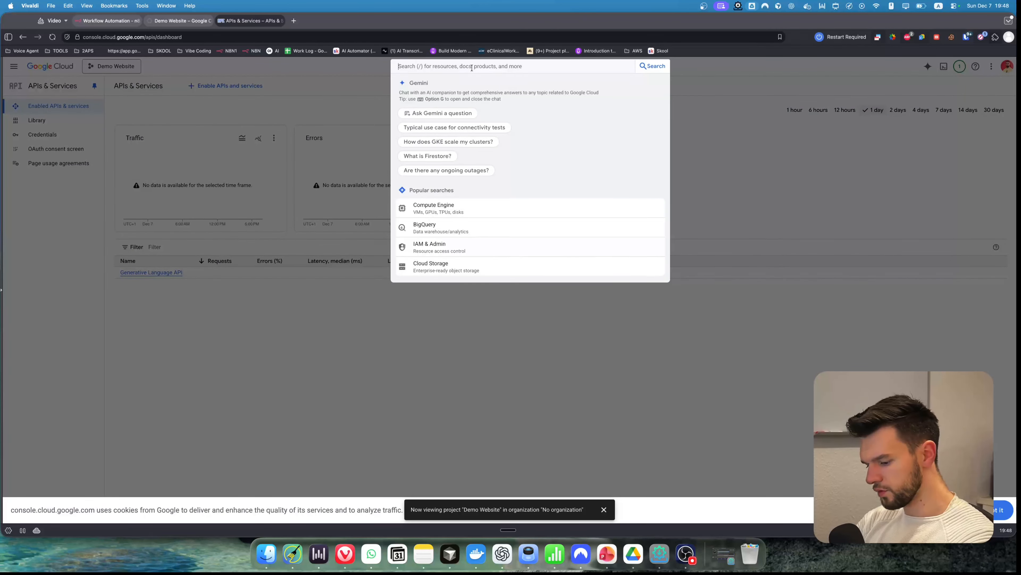
type("drive")
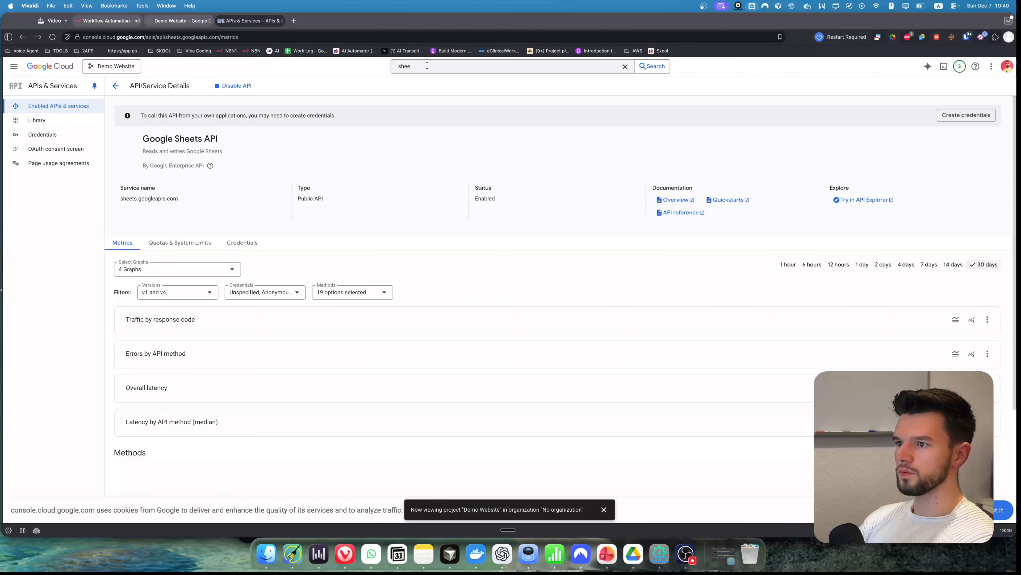
left_click(427, 66)
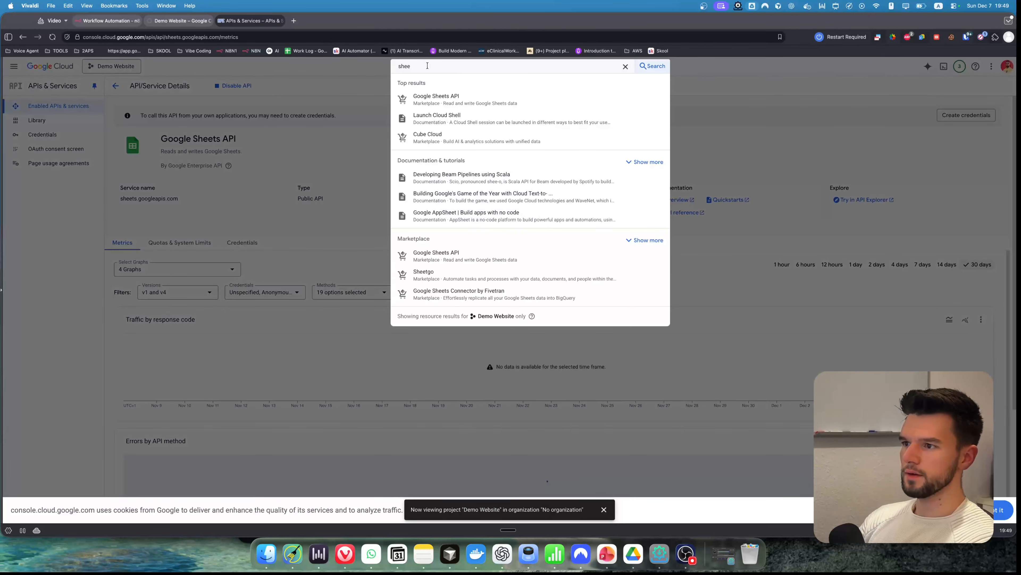
key("super+a")
type("sl")
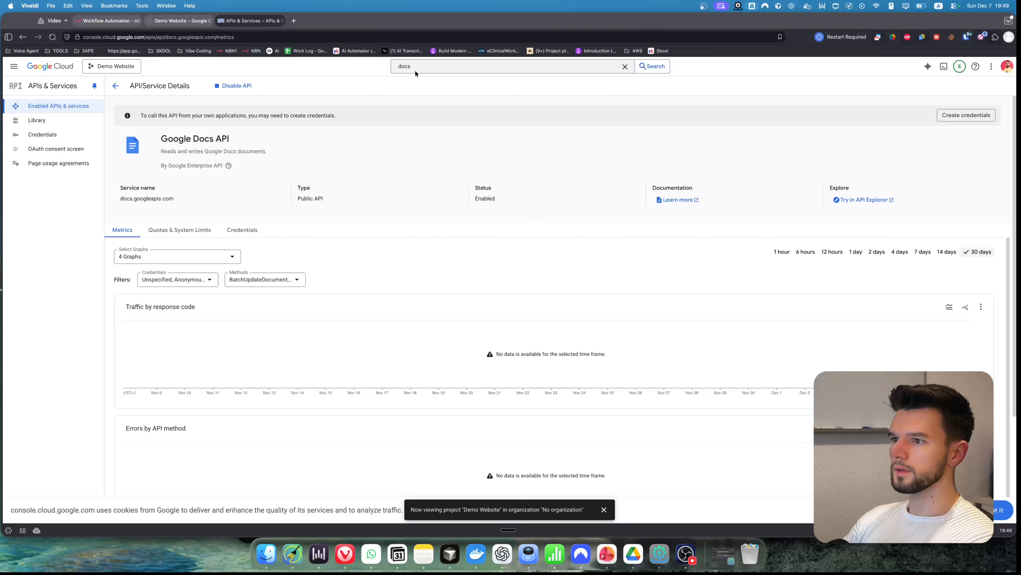
Replace the calendar query with 'people' and enable the Google People API
left_click(411, 66)
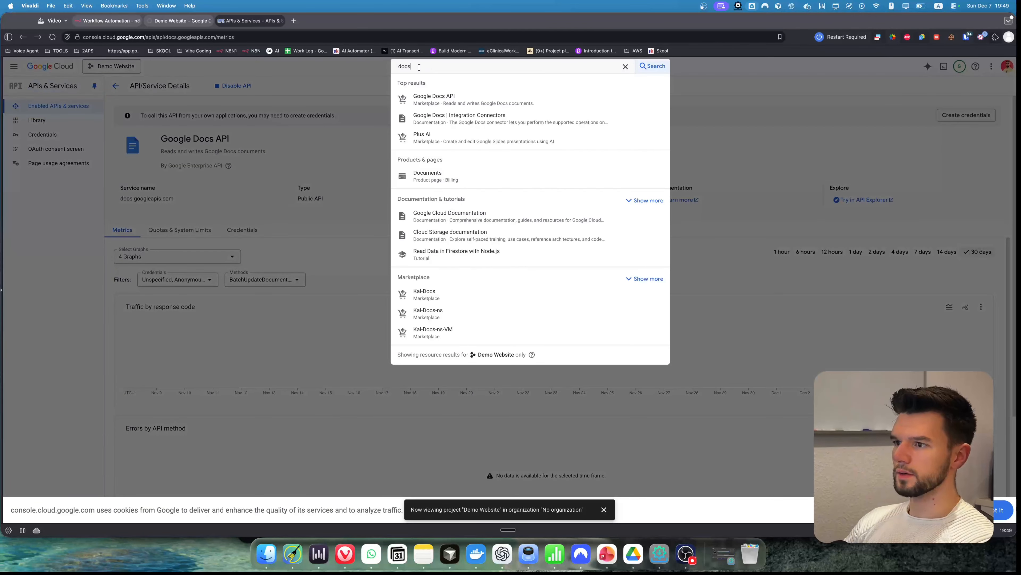
key("super+a")
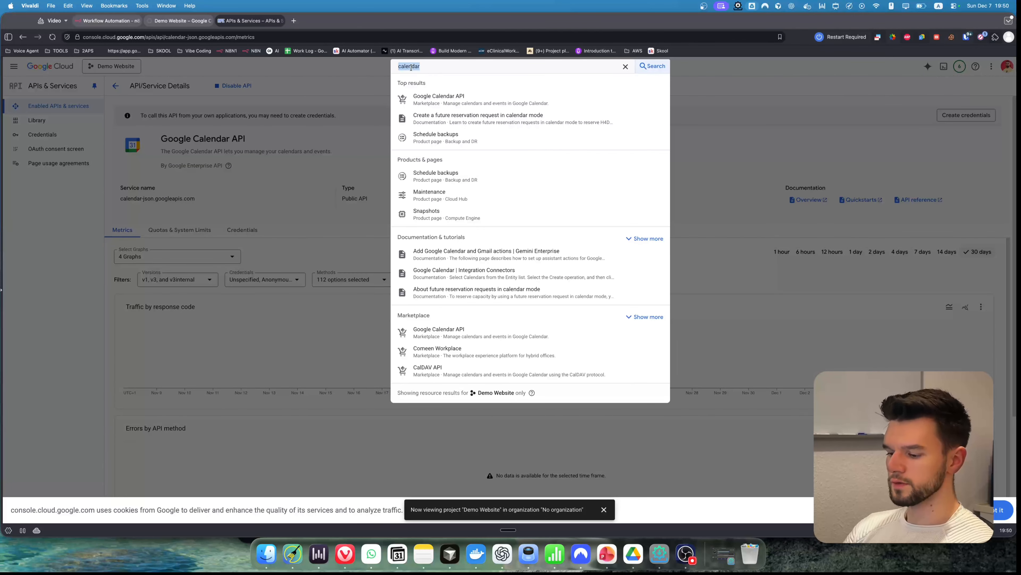
type("people")
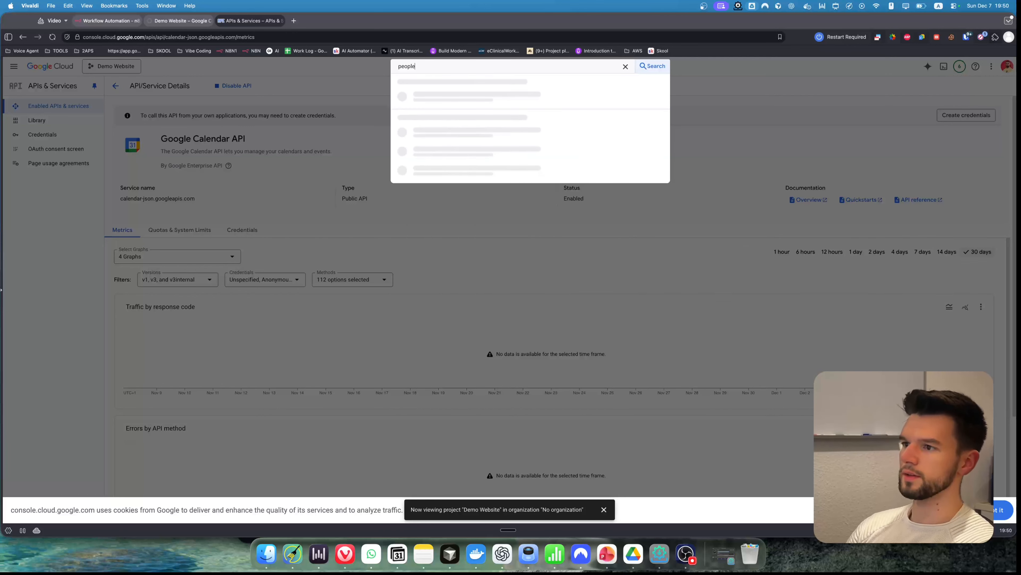
left_click(456, 98)
scroll(395, 200, "down", 3)
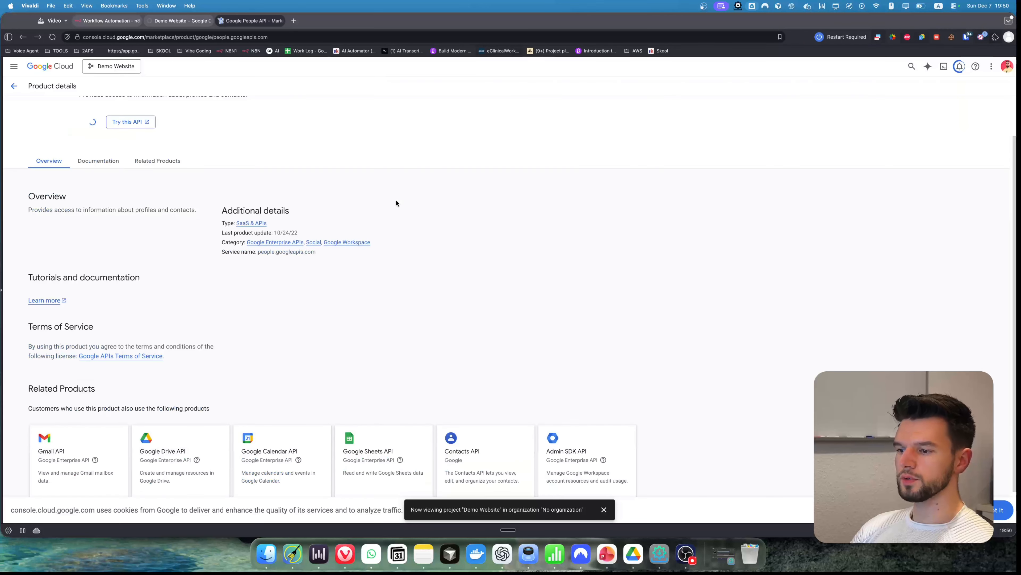
scroll(411, 188, "up", 3)
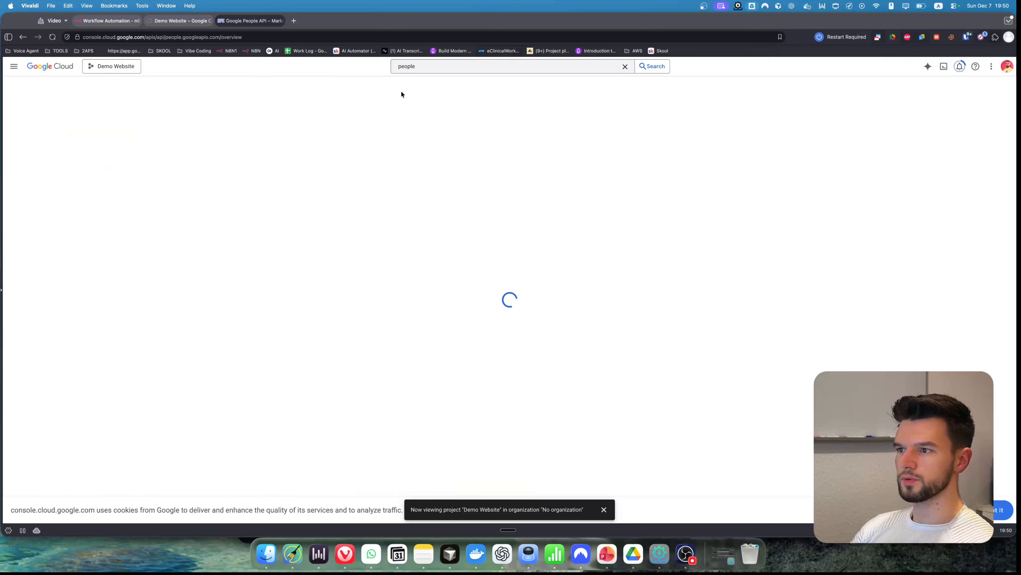
left_click(423, 65)
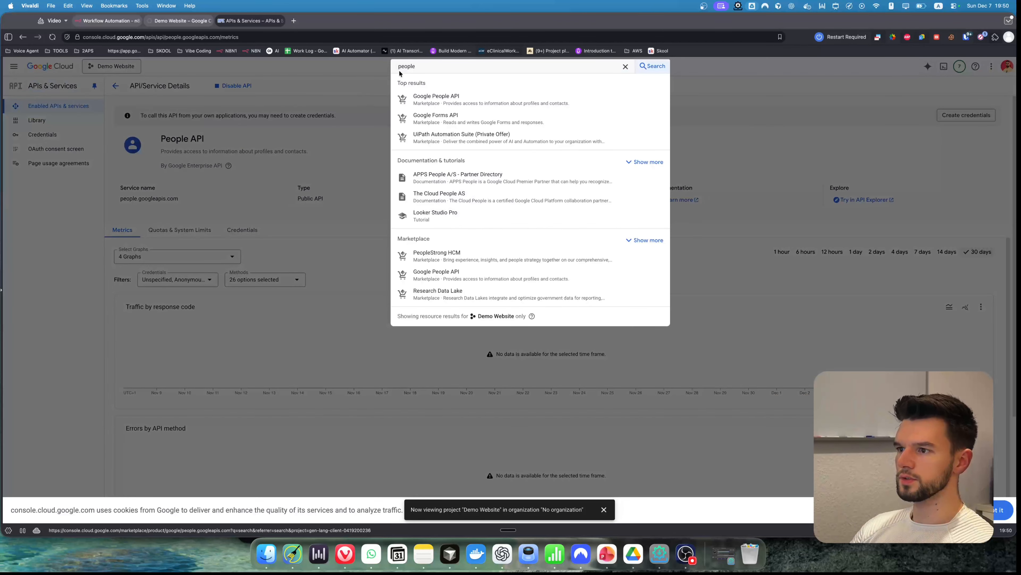
left_click_drag(418, 66, 385, 80)
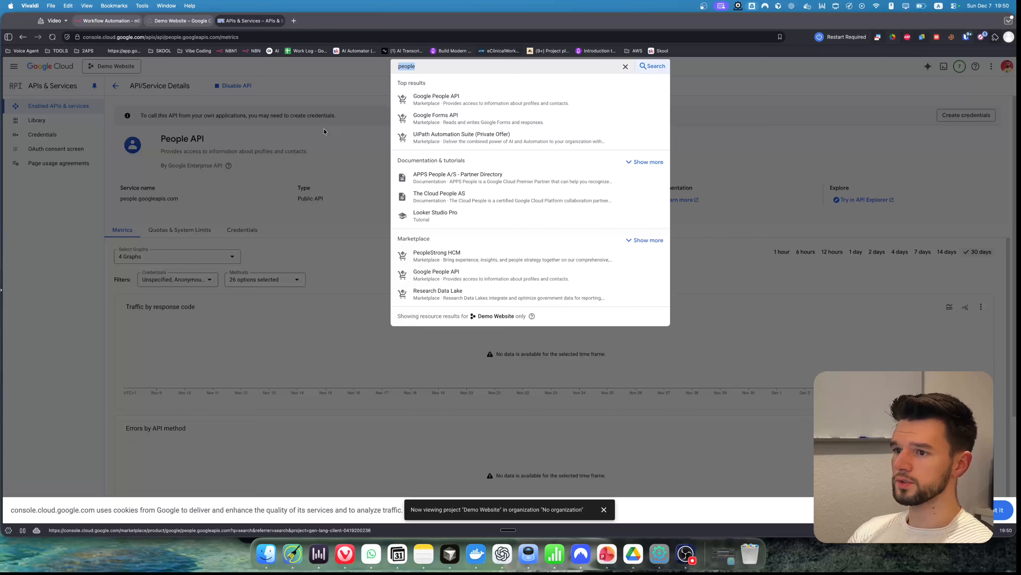
left_click(69, 140)
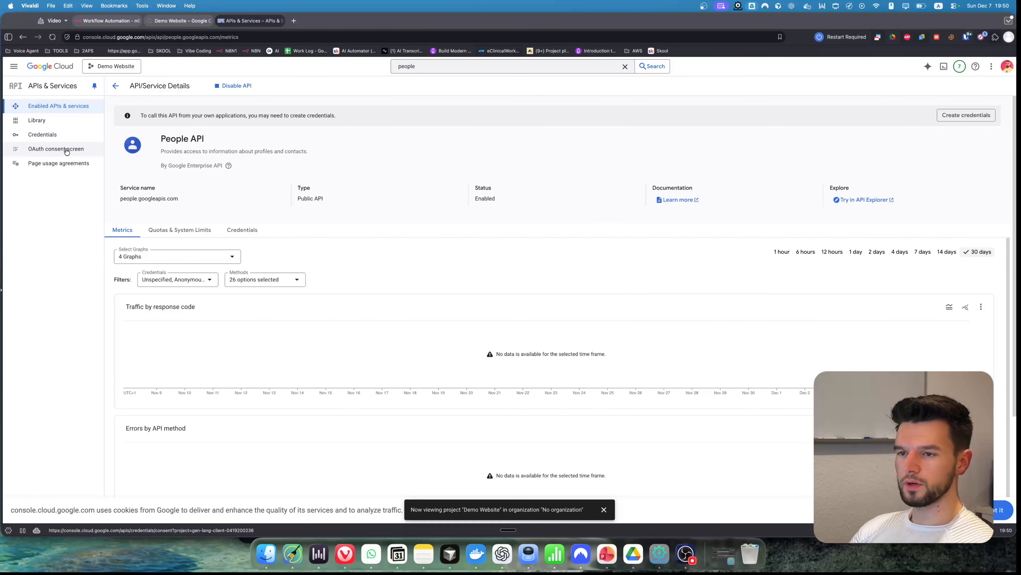
Start a Web application OAuth client named Web client 1 and add a redirect URI entry
left_click(67, 150)
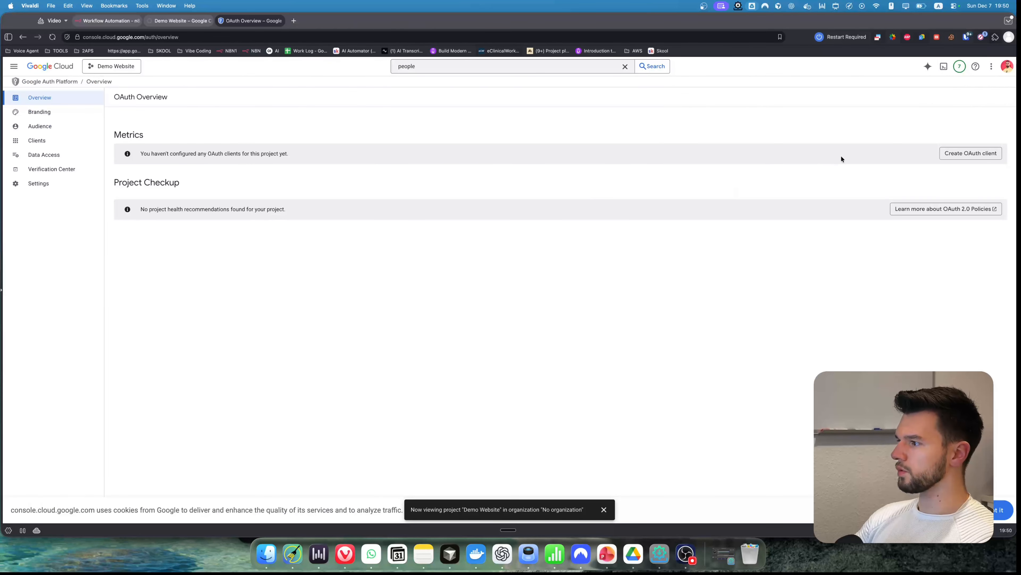
left_click(971, 154)
left_click(156, 158)
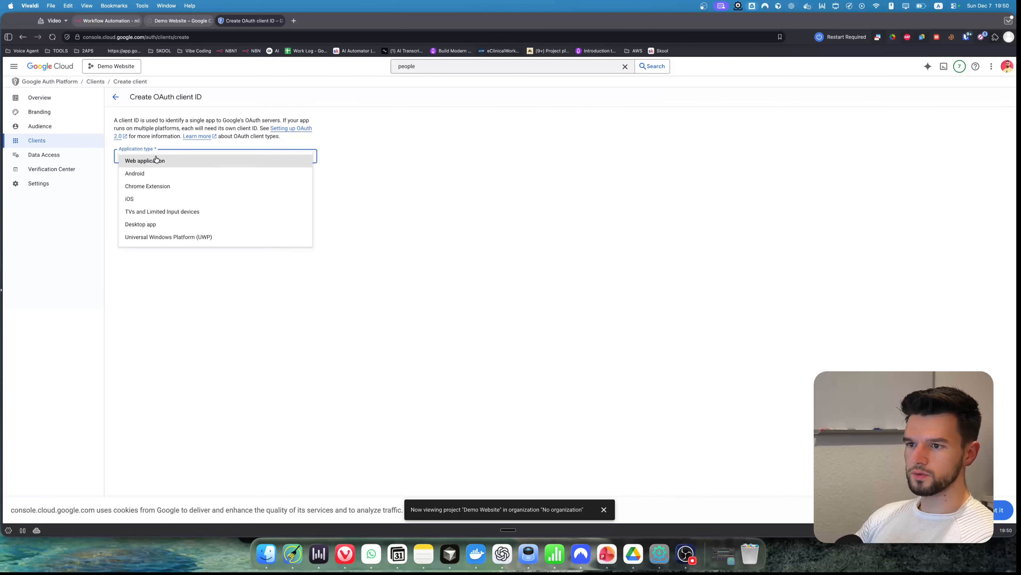
left_click(185, 162)
left_click(183, 180)
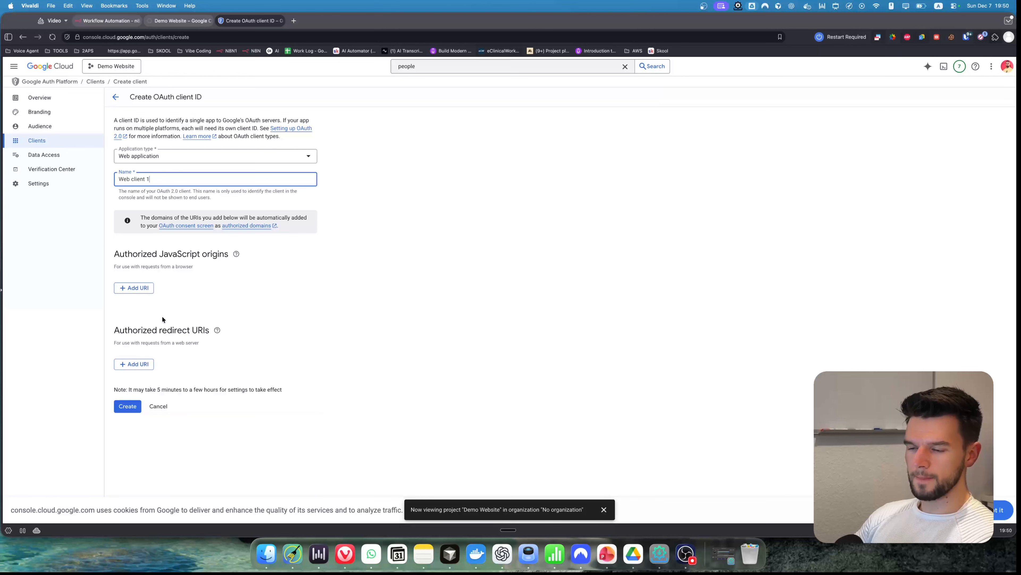
left_click_drag(112, 331, 182, 331)
left_click(133, 365)
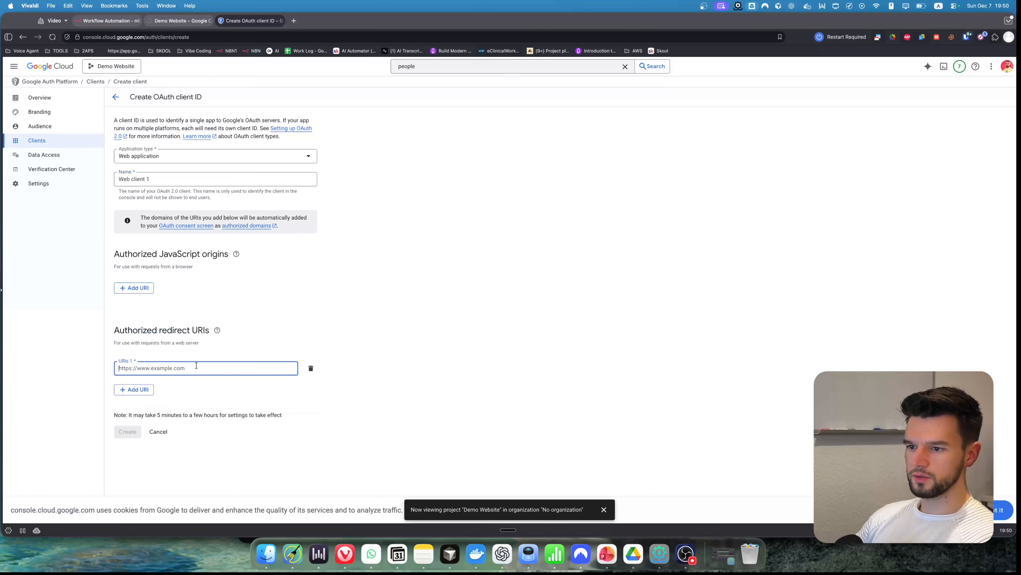
In n8n, start a new Google Drive Trigger credential and copy its OAuth callback URL
left_click(117, 23)
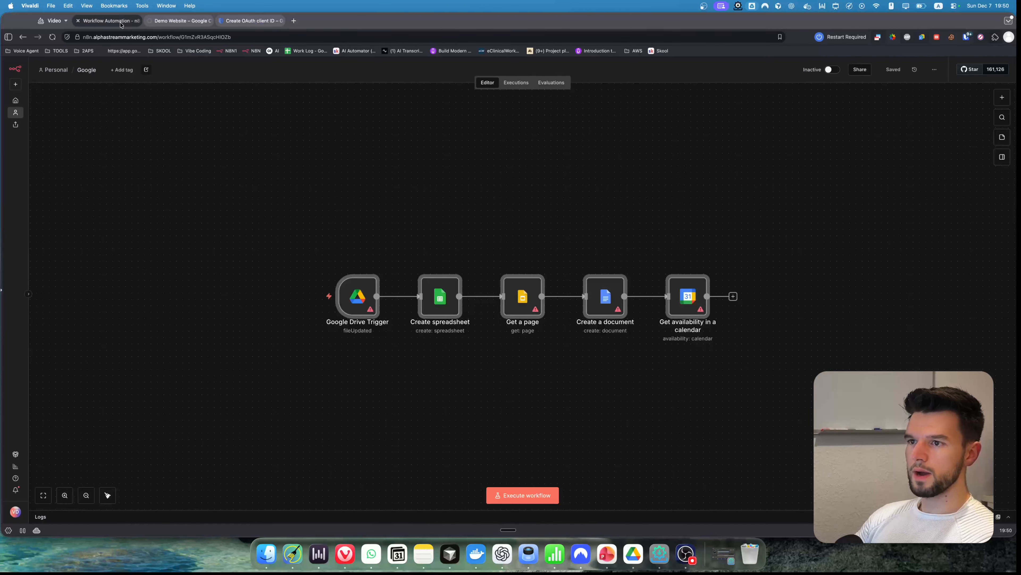
double_click(362, 307)
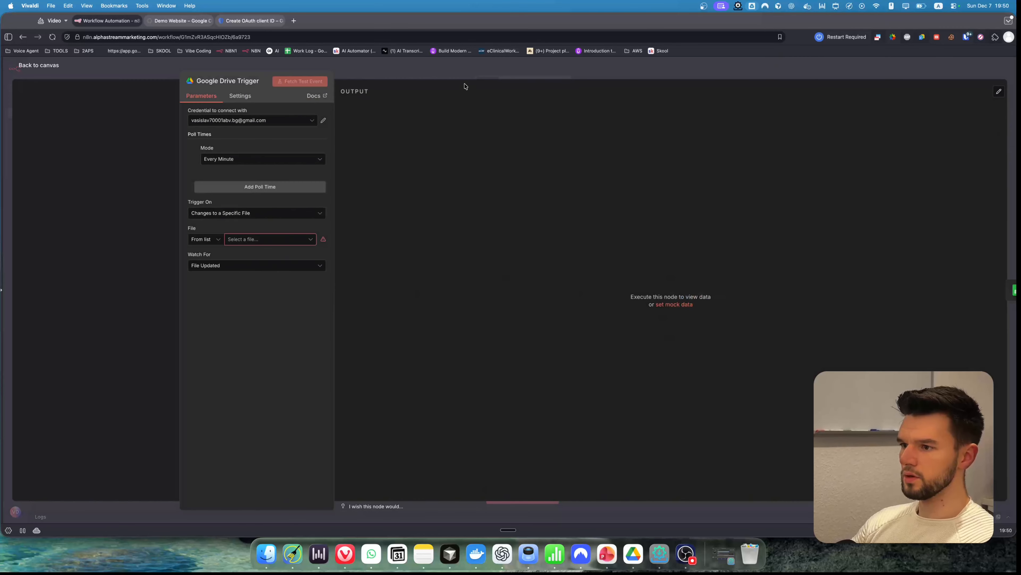
left_click(313, 120)
left_click(252, 179)
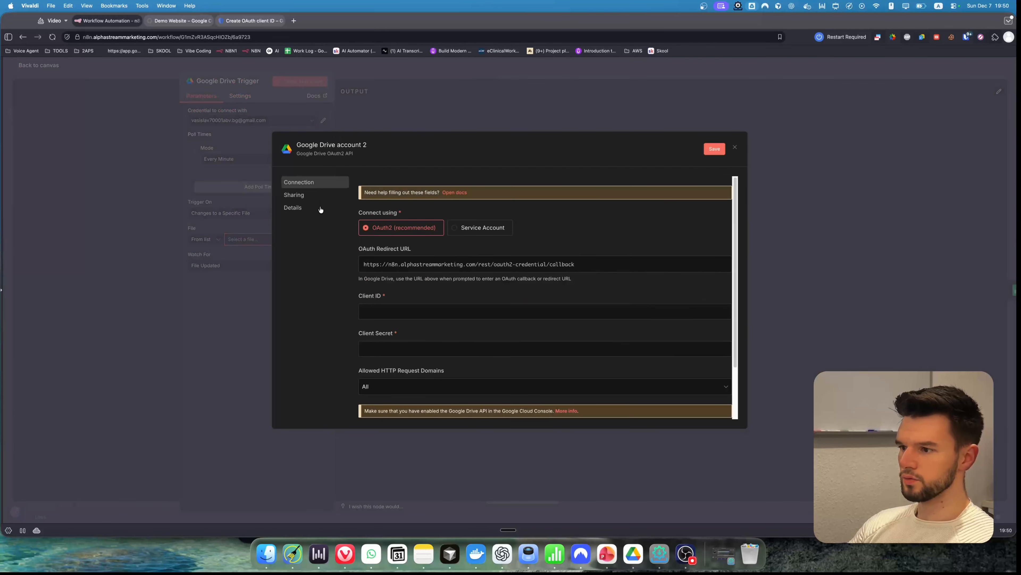
scroll(453, 318, "down", 2)
scroll(450, 310, "up", 2)
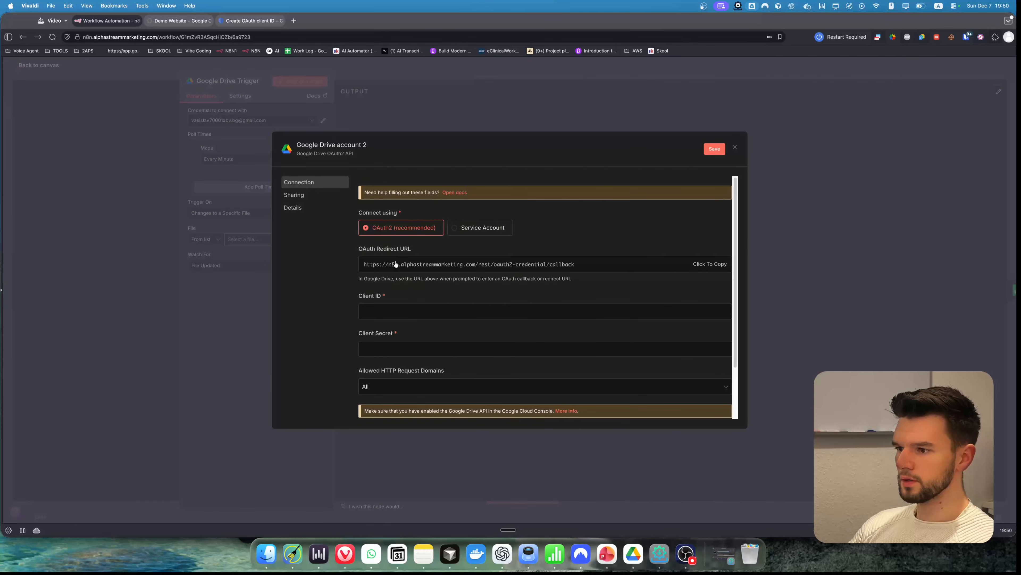
left_click(459, 266)
Paste the n8n callback URL as URIs 1 and create the OAuth client
left_click(251, 21)
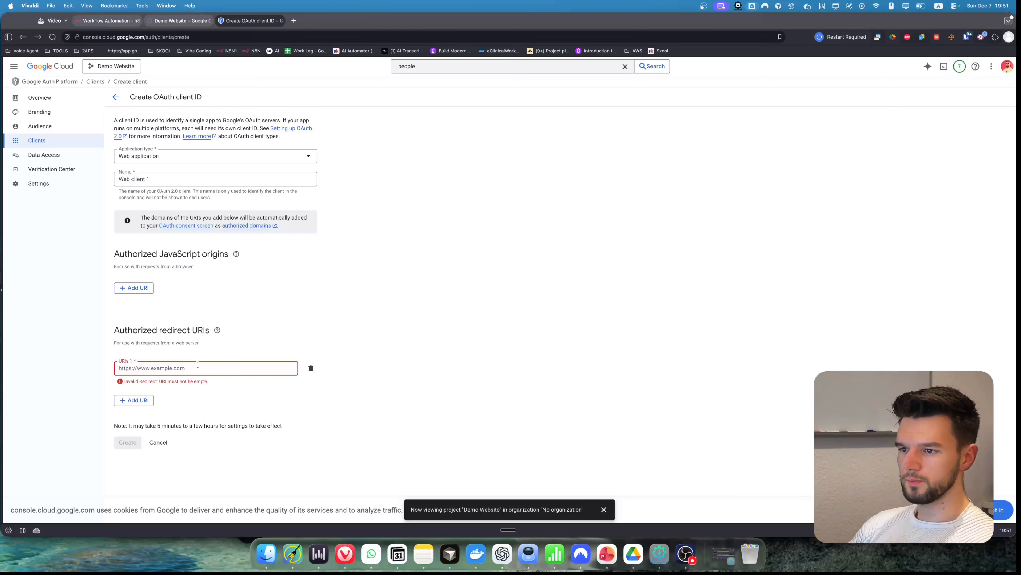
type("https://n8n.alphastreammarketing.com/rest/oauth2-credential/callback")
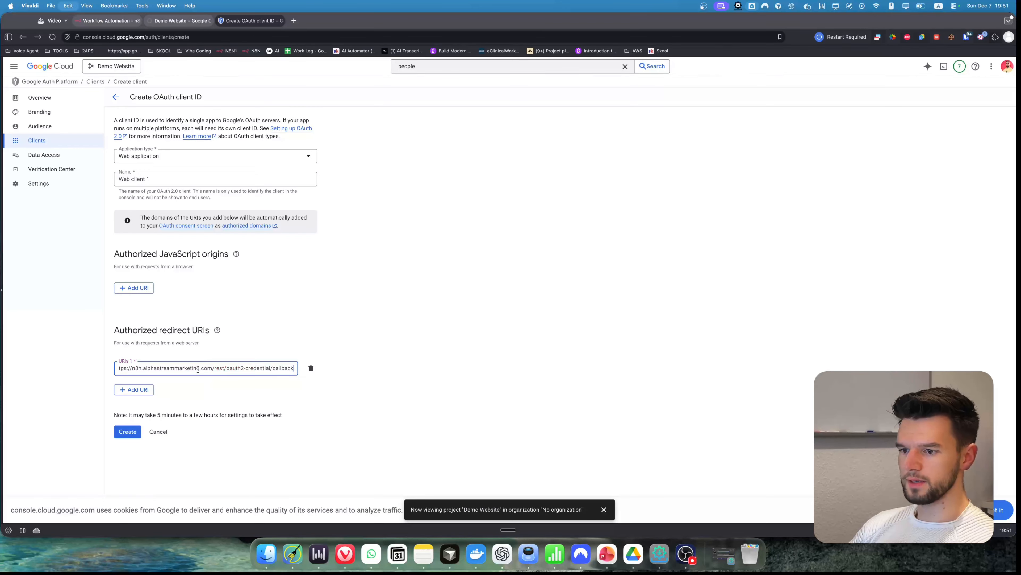
left_click(128, 432)
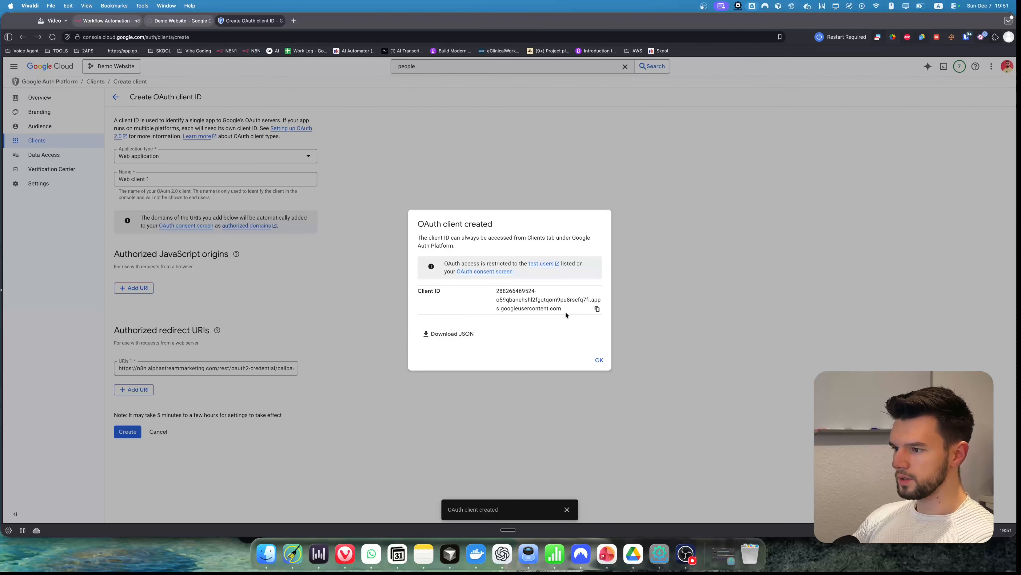
left_click_drag(565, 312, 497, 289)
Copy the new client ID into a blank note, leaving a new line below
left_click(597, 309)
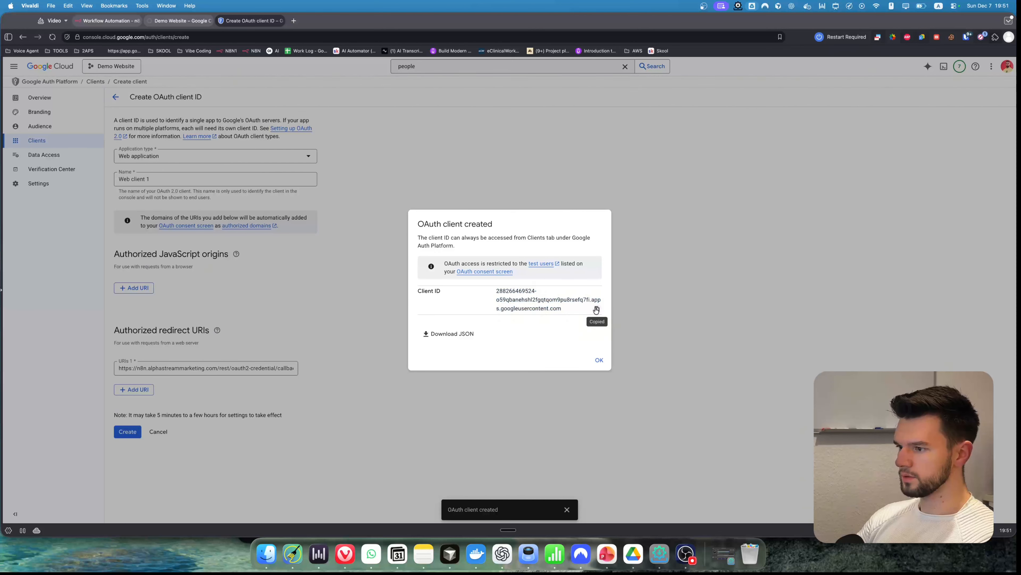
key("super+Tab")
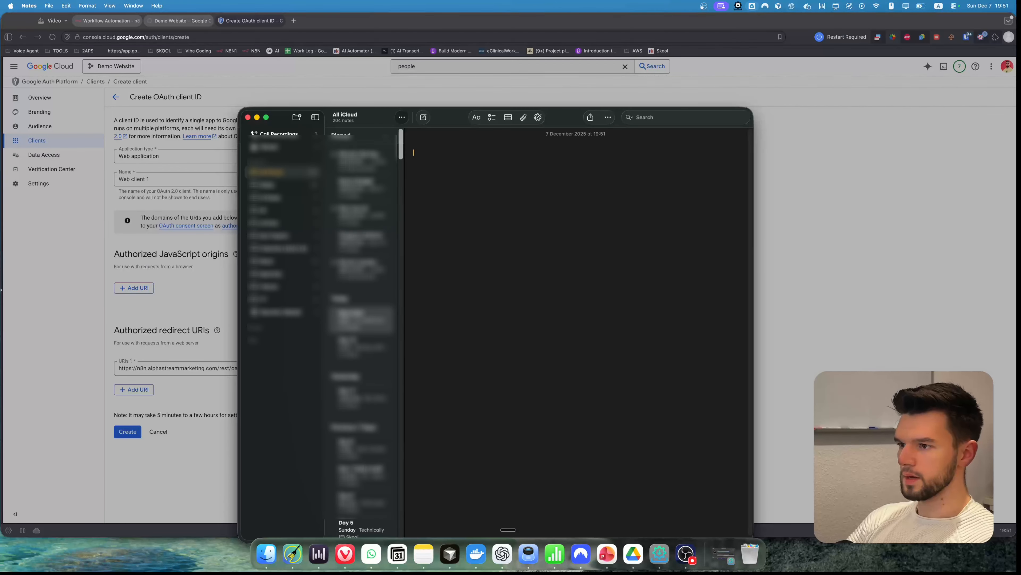
key("super+v")
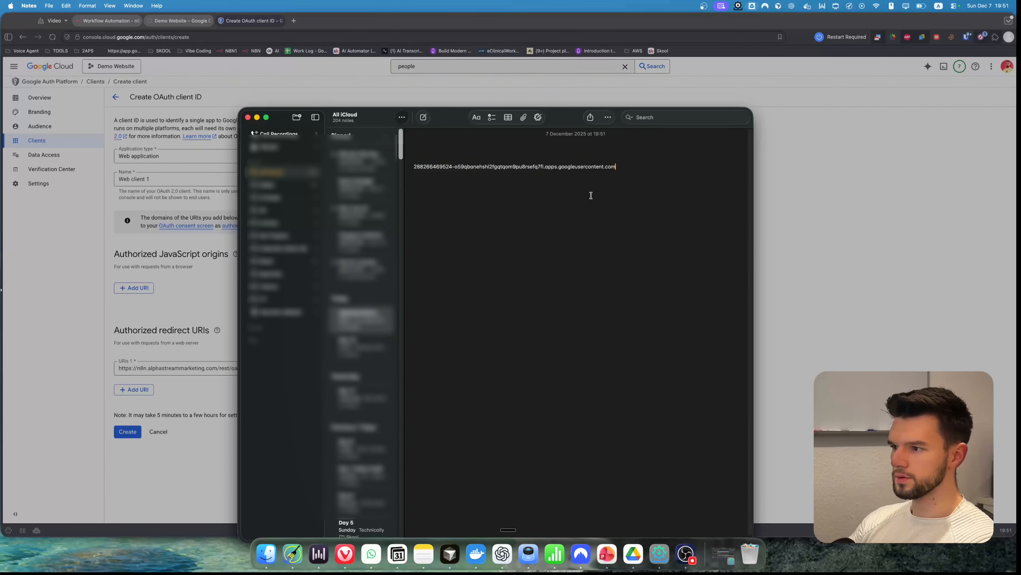
key("Return")
key("Return")
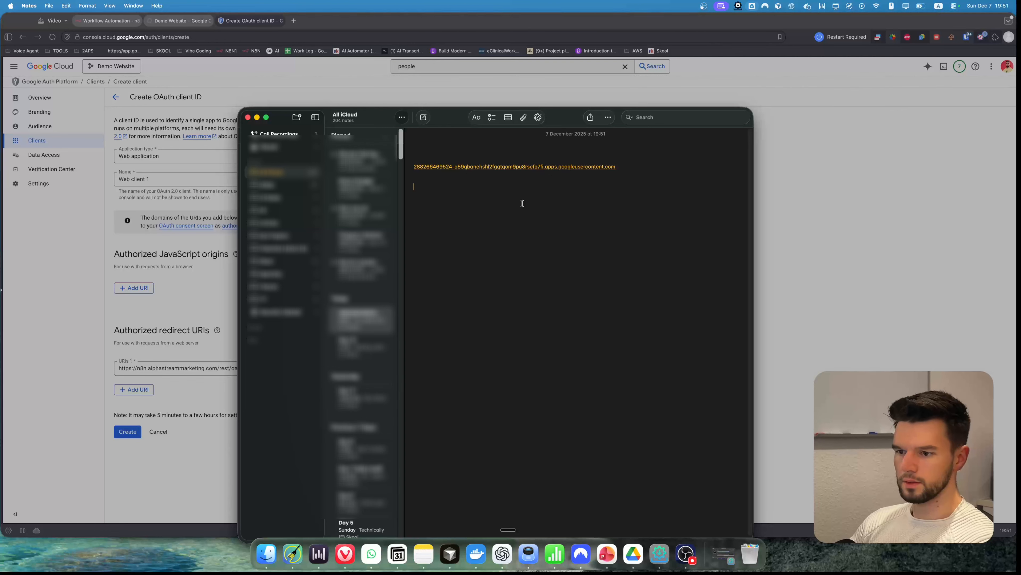
Open Web client 1's details and paste its client secret on the note's second line
left_click(80, 294)
left_click(598, 422)
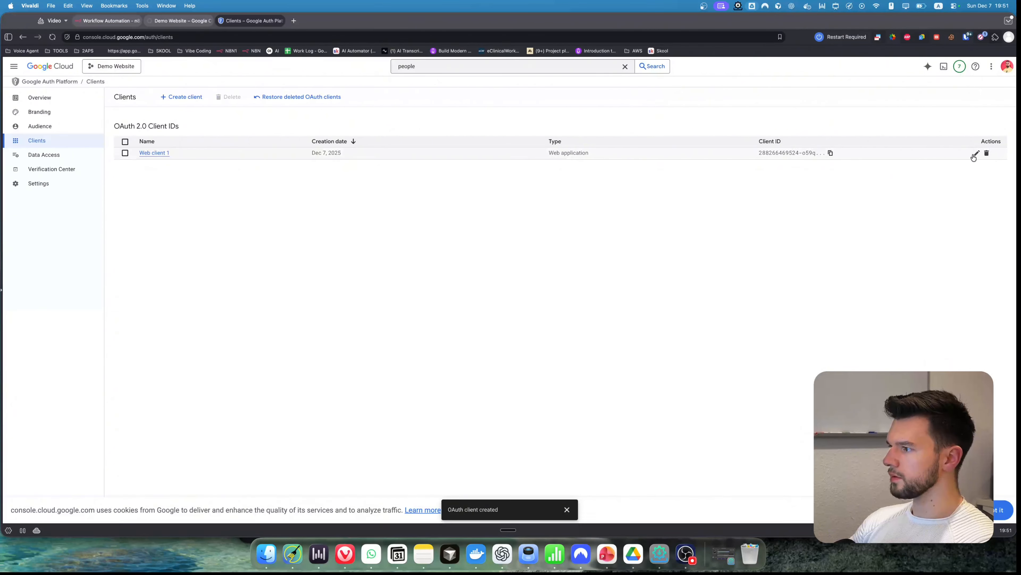
left_click(978, 155)
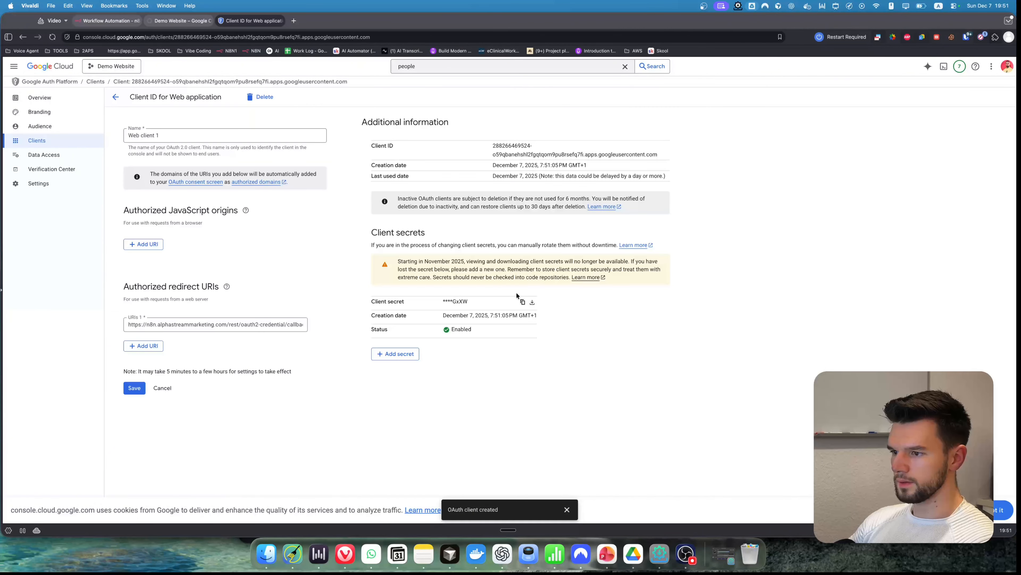
left_click(528, 305)
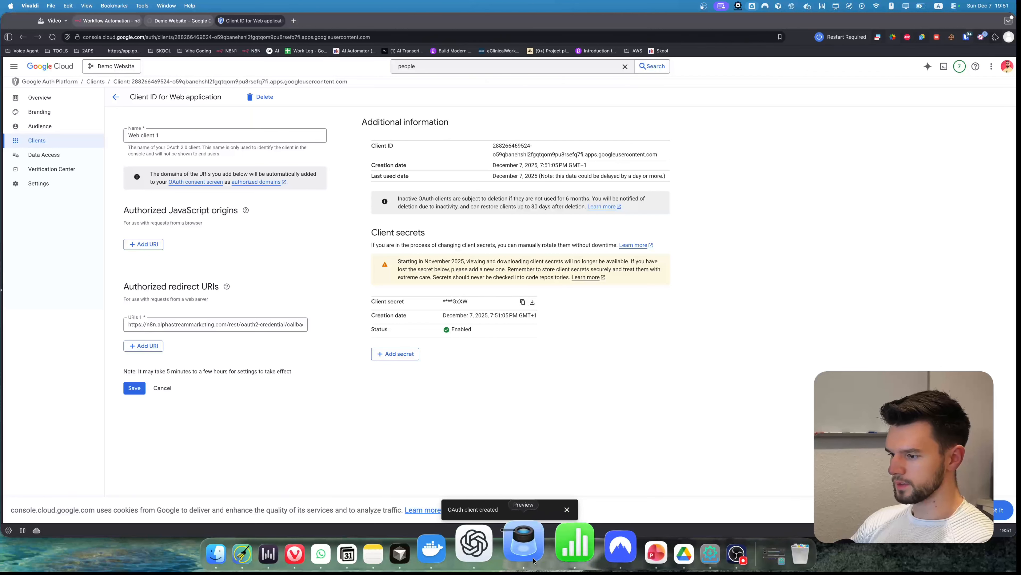
left_click(429, 559)
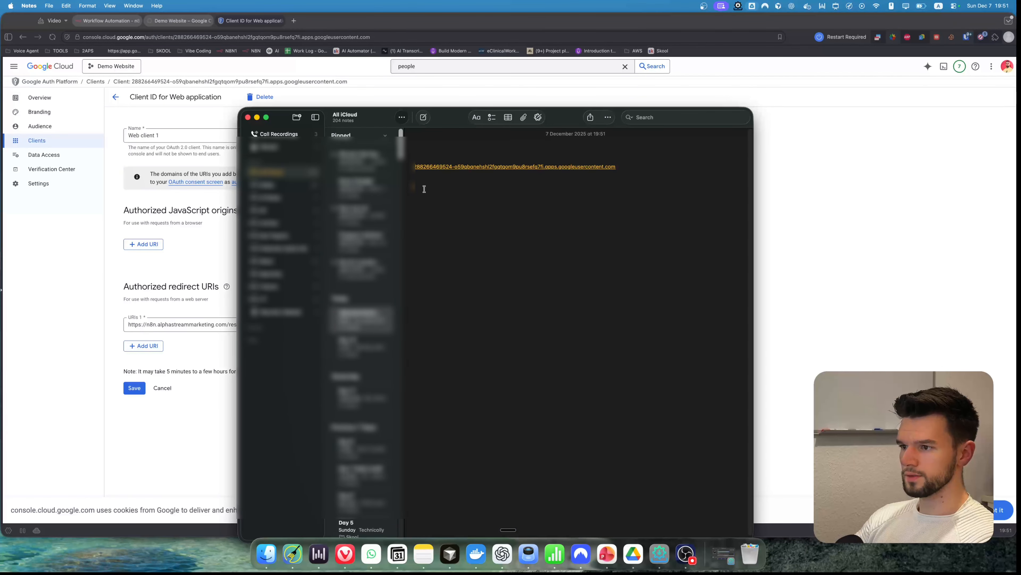
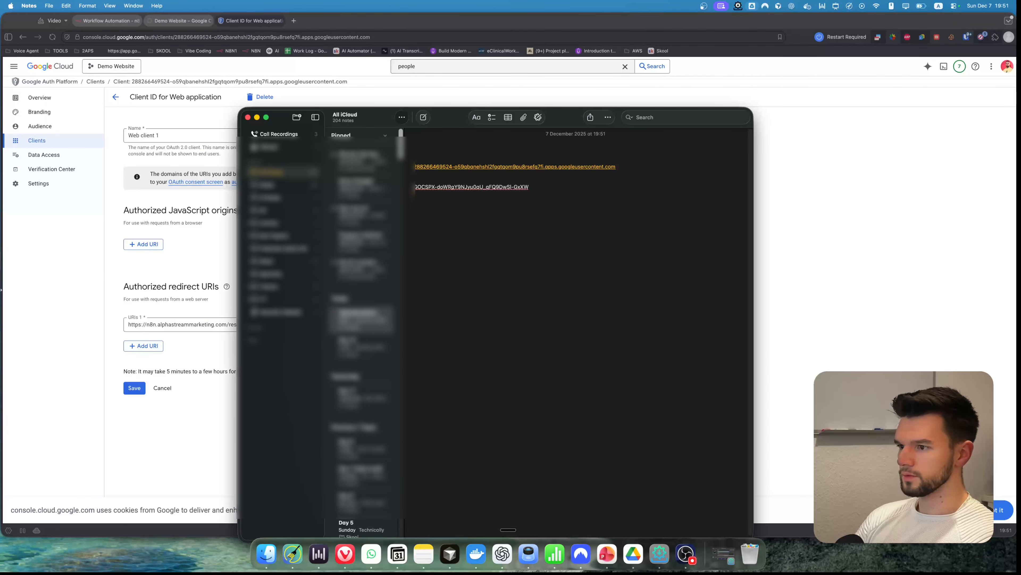
left_click(85, 400)
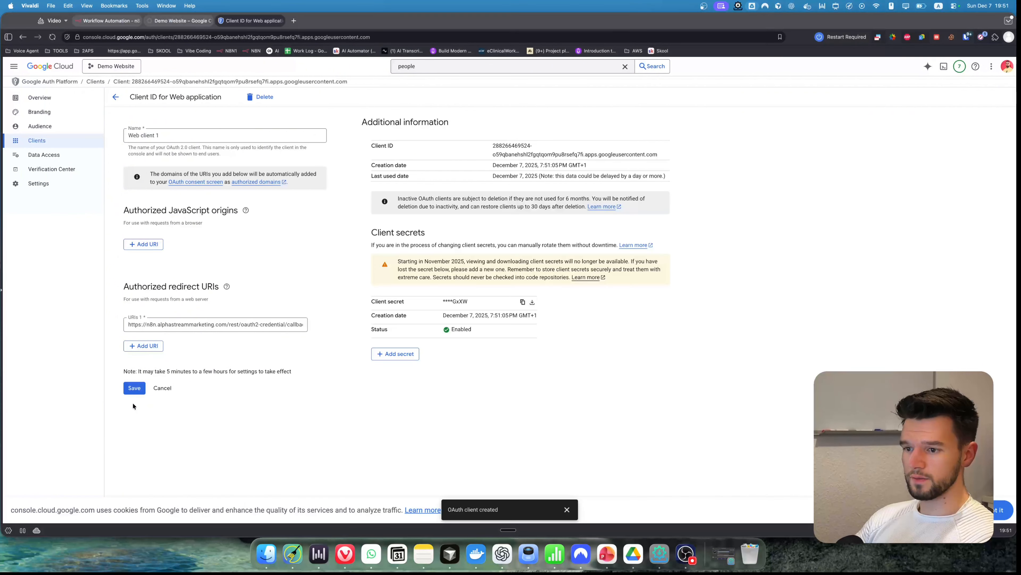
In Data Access, select every listed scope including Drive, Sheets and Slides, update, and save
left_click(65, 155)
left_click(146, 173)
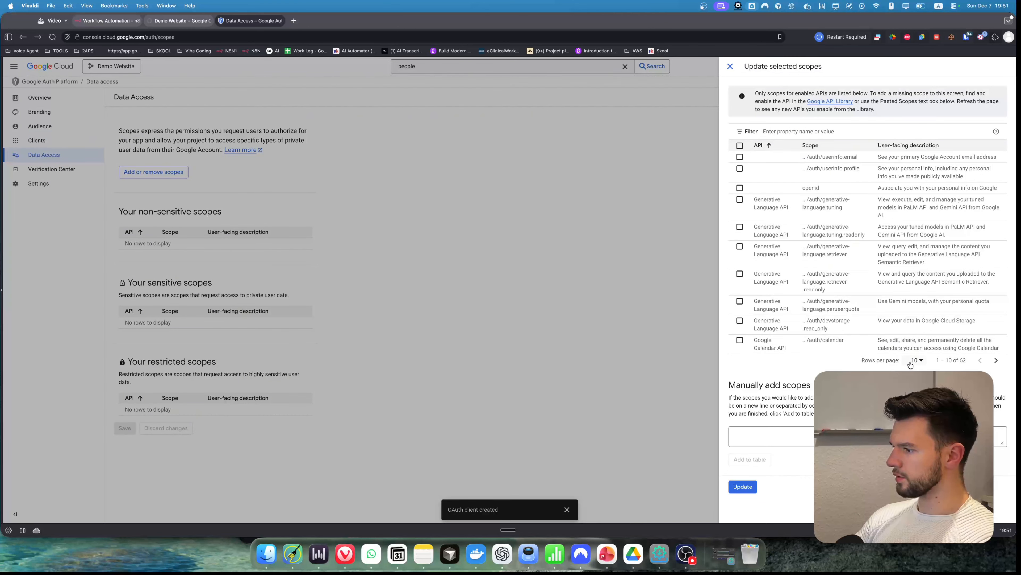
left_click(913, 407)
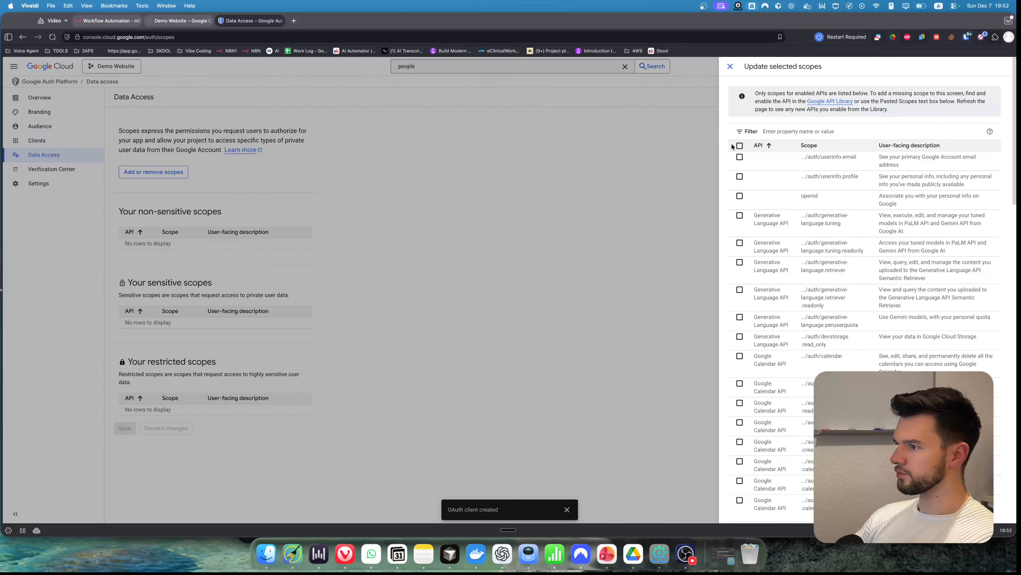
left_click(740, 146)
scroll(830, 251, "down", 3)
scroll(830, 250, "down", 10)
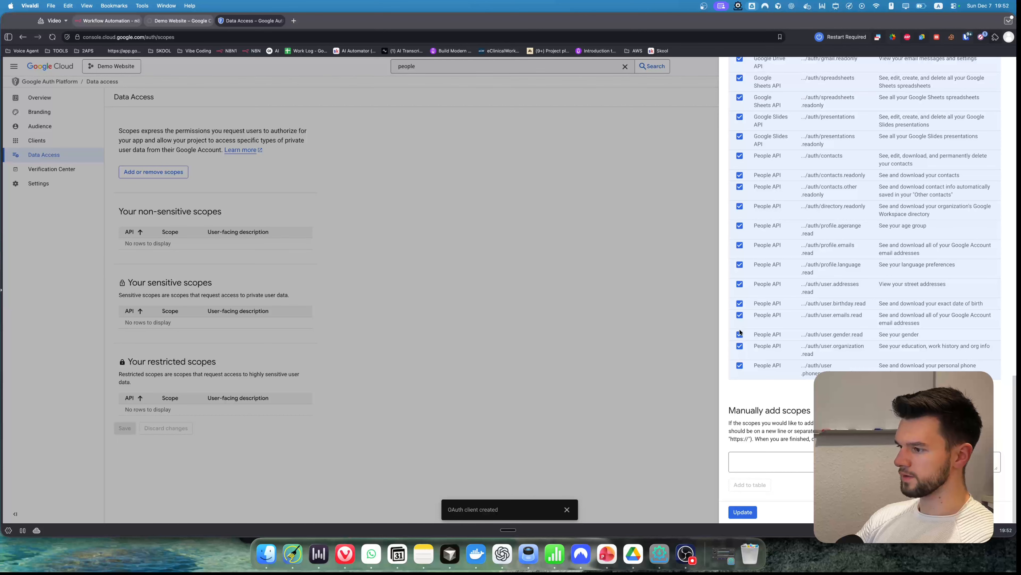
left_click(748, 512)
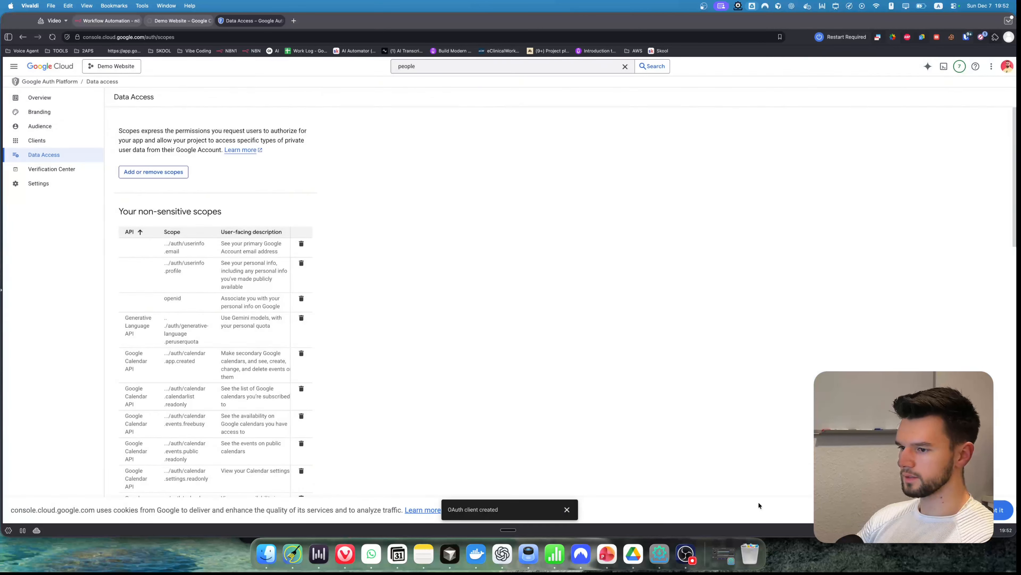
scroll(248, 380, "down", 10)
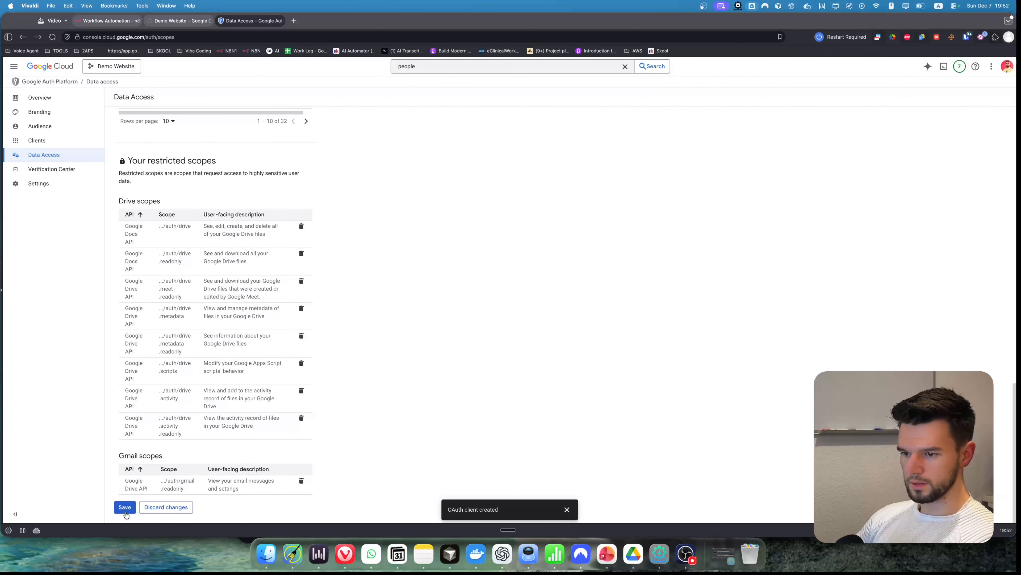
left_click(123, 507)
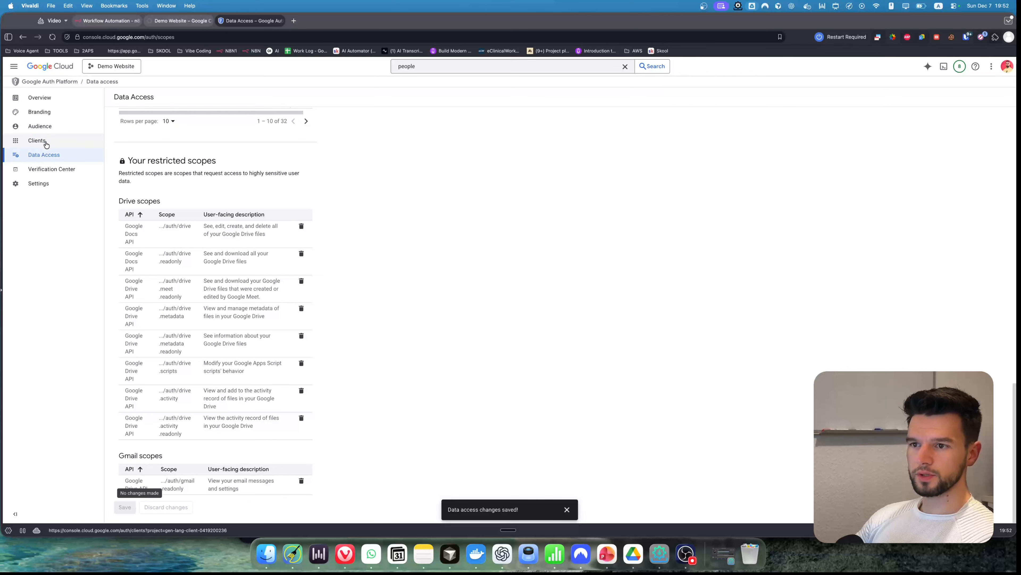
left_click(46, 127)
Publish the OAuth app and confirm pushing it to production
left_click(134, 159)
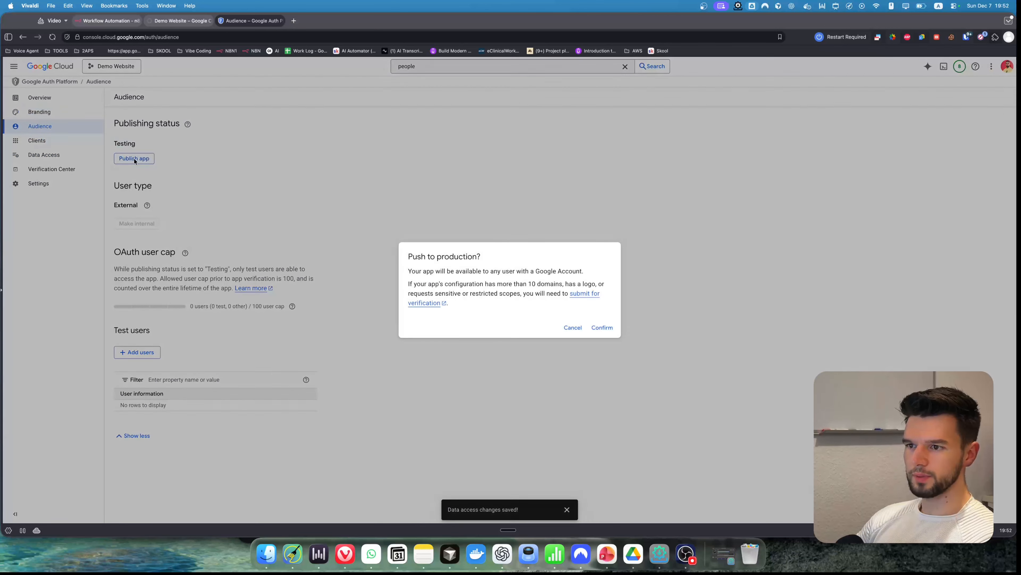
left_click(601, 327)
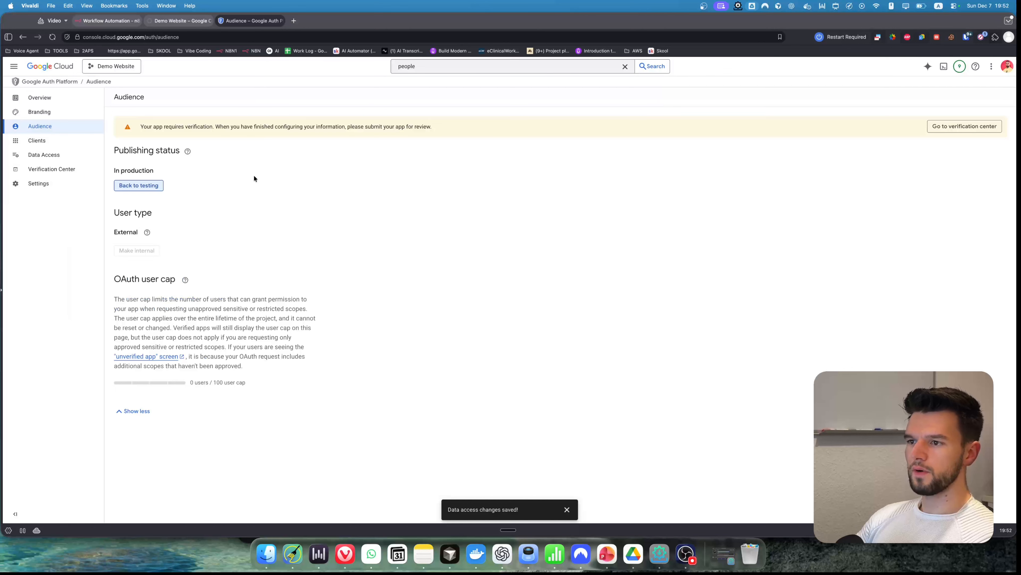
left_click(274, 206)
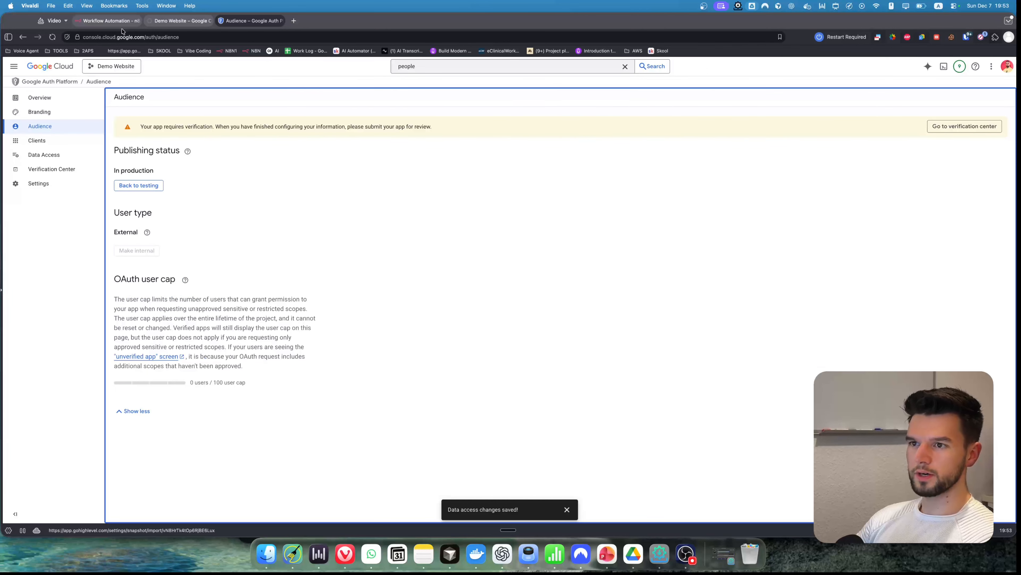
Copy the client ID from the note into the Google Drive credential's Client ID field
left_click(113, 21)
scroll(390, 272, "down", 3)
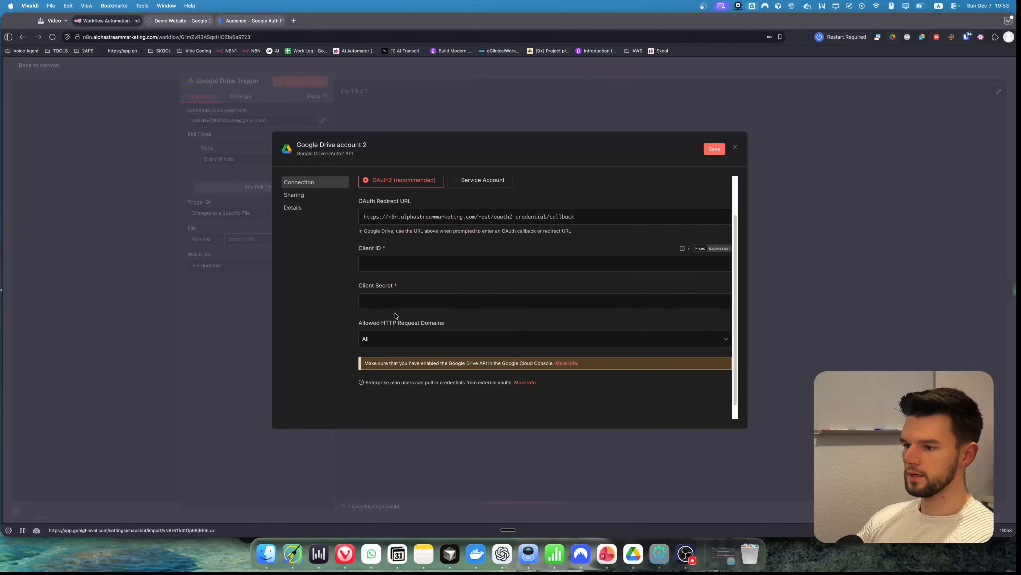
left_click(423, 553)
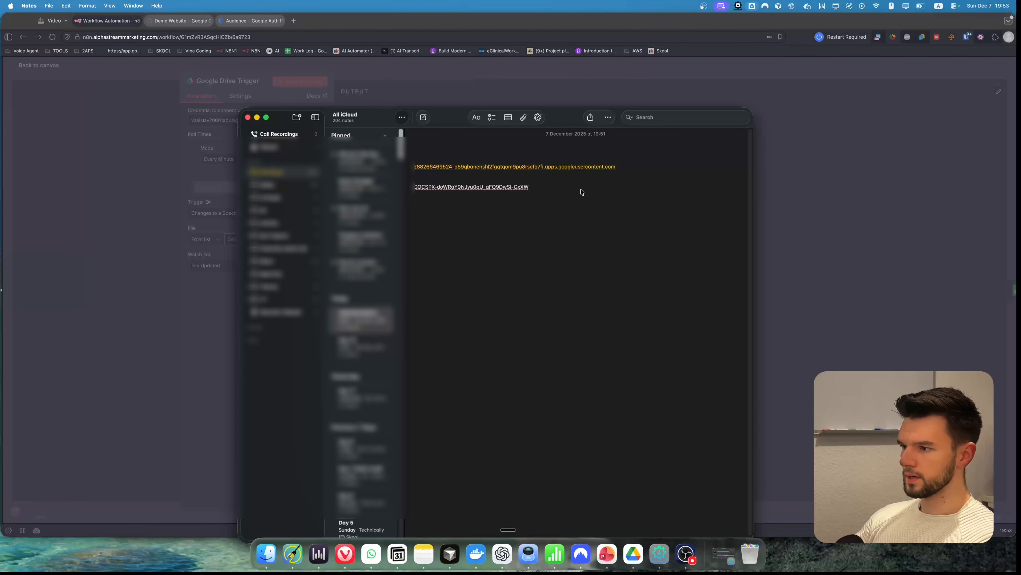
left_click_drag(622, 162, 406, 168)
key("super+c")
key("super+Tab")
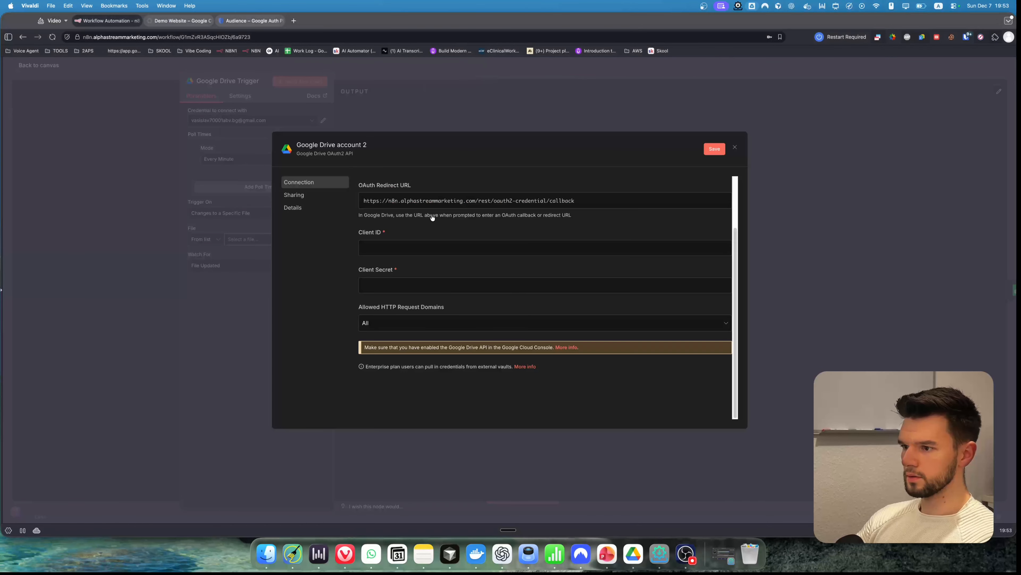
left_click(406, 244)
key("super+v")
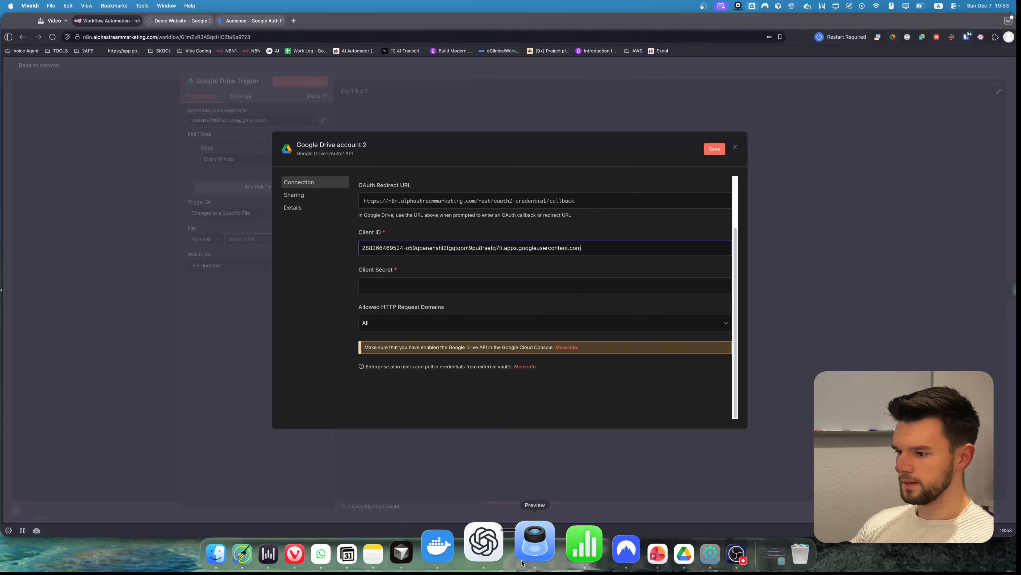
Paste the client secret into the Client Secret field and save the credential
left_click(416, 540)
left_click_drag(532, 186, 412, 187)
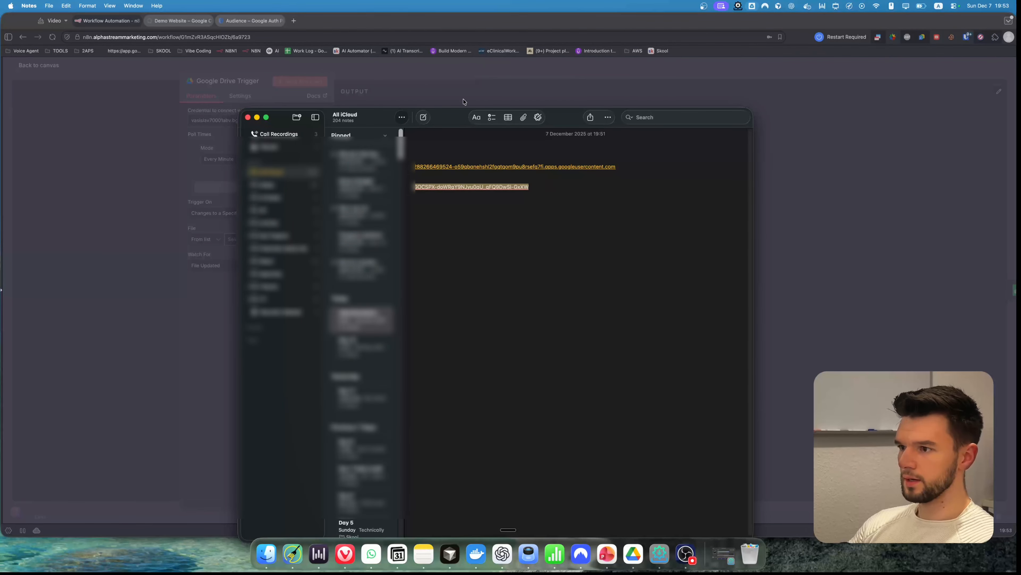
key("super+c")
key("super+Tab")
left_click(402, 284)
key("super+v")
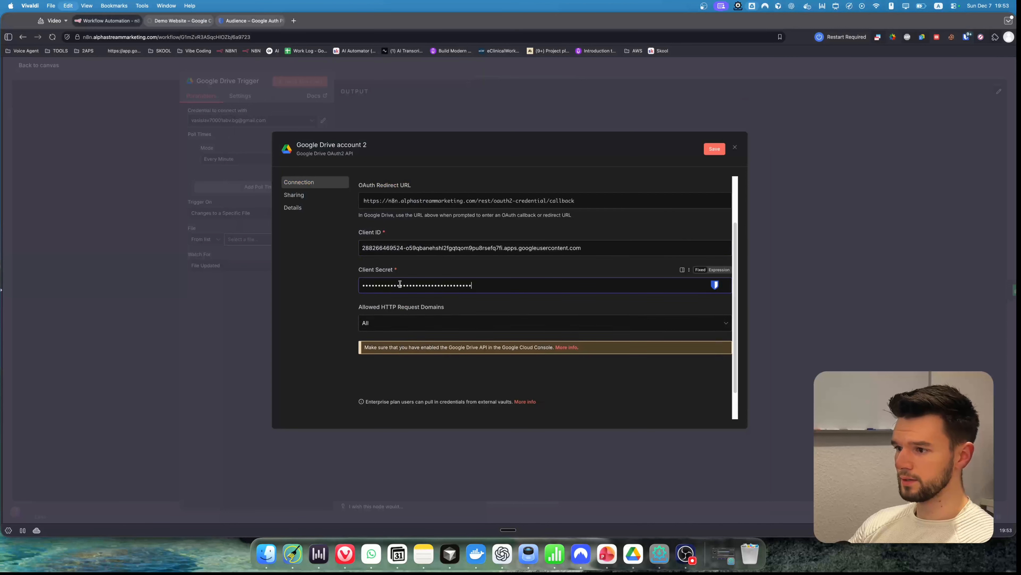
left_click(343, 354)
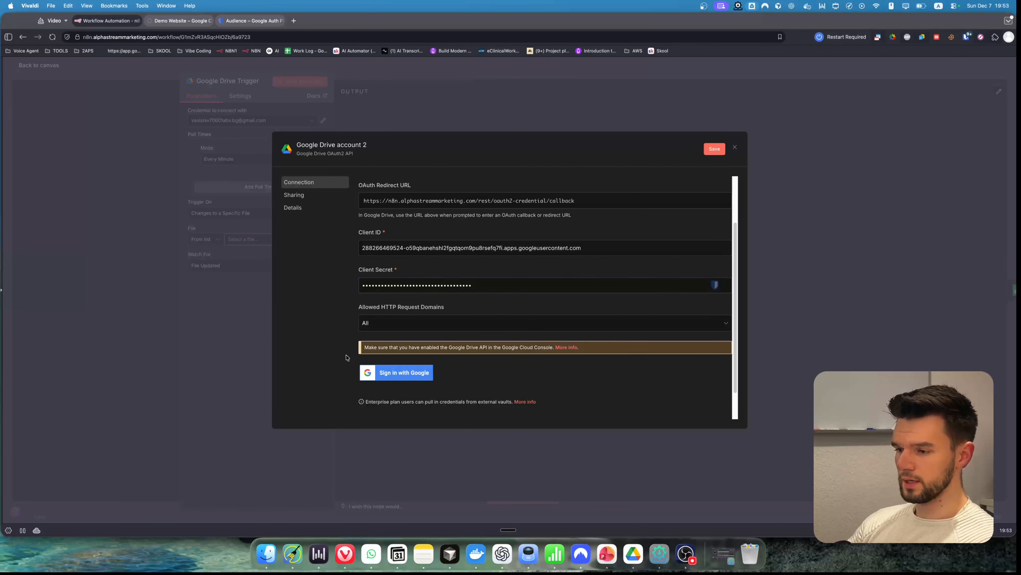
left_click(404, 371)
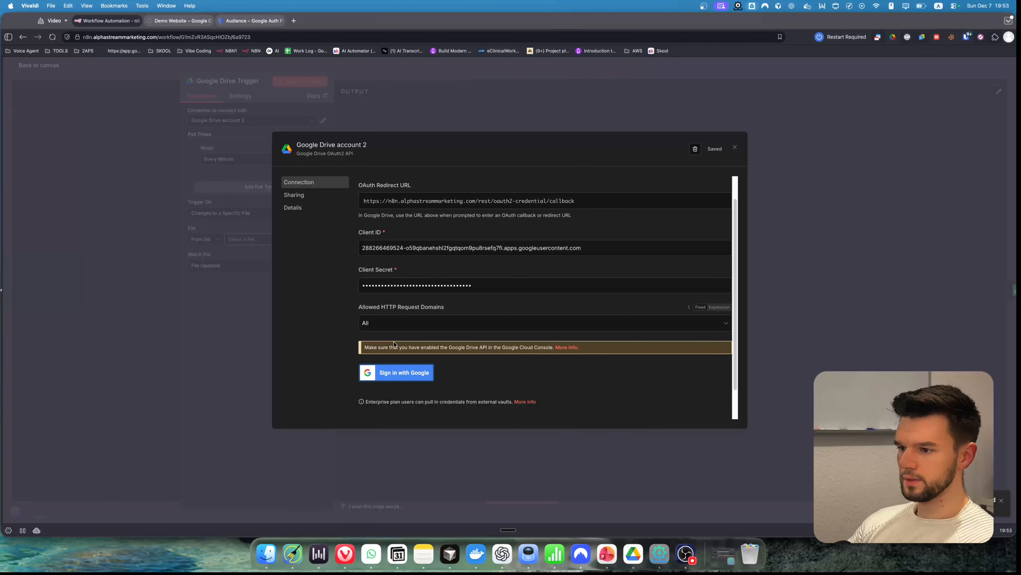
Sign in with Google, proceed past the unverified-app warning, grant all permissions, and return to the trigger
left_click(89, 136)
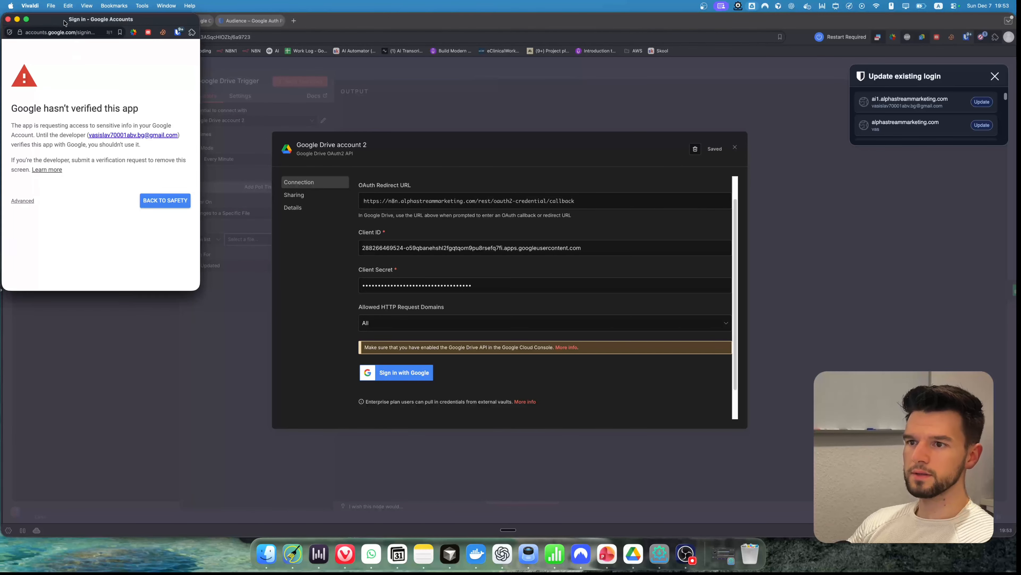
left_click_drag(74, 34, 114, 44)
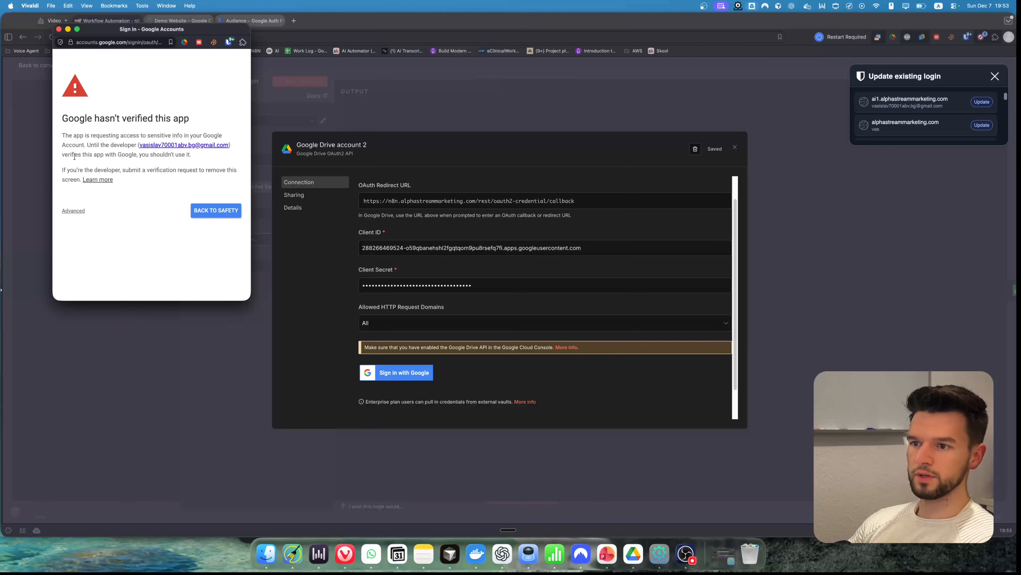
left_click(73, 210)
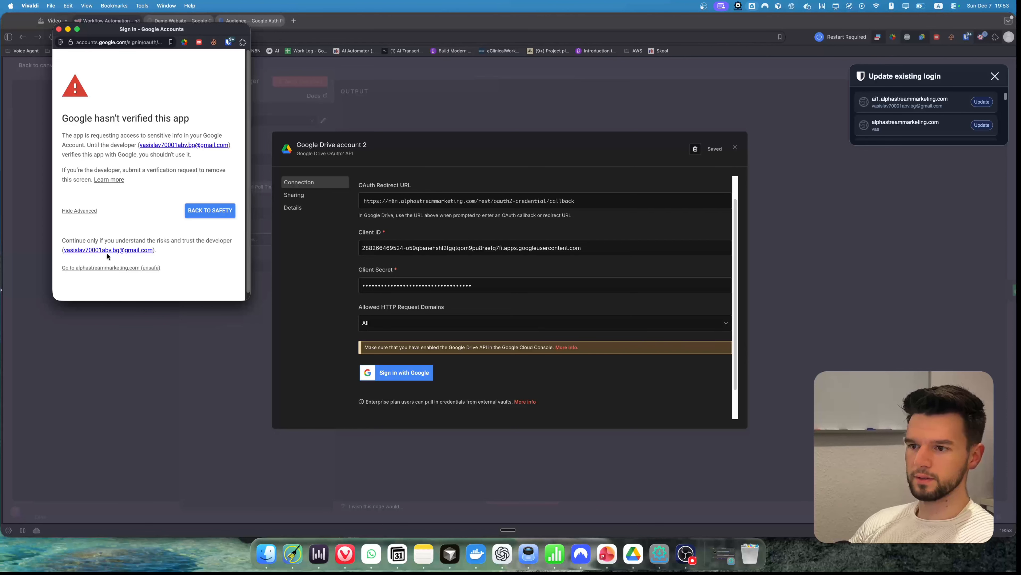
left_click_drag(122, 272, 135, 267)
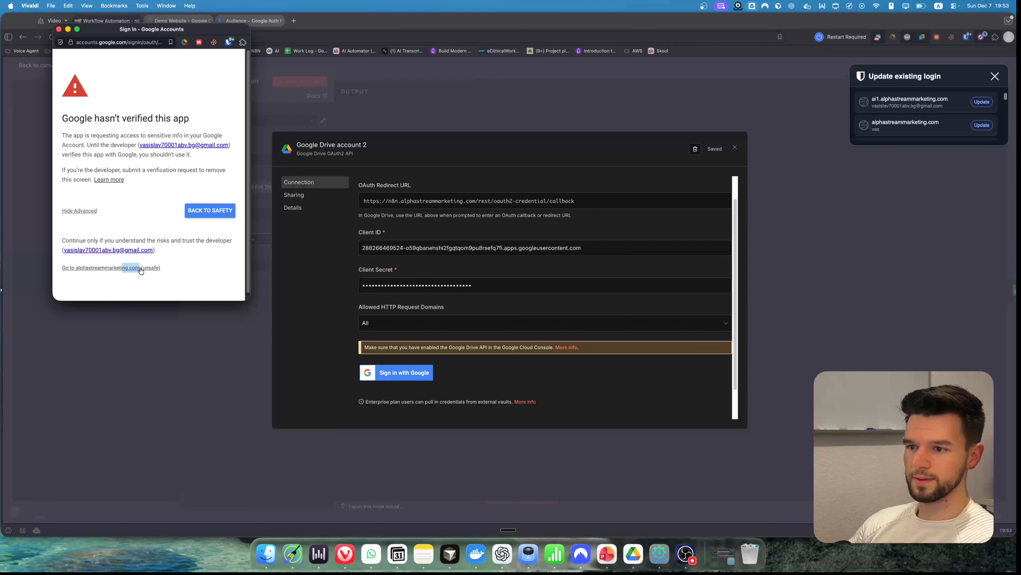
left_click(141, 270)
left_click(66, 173)
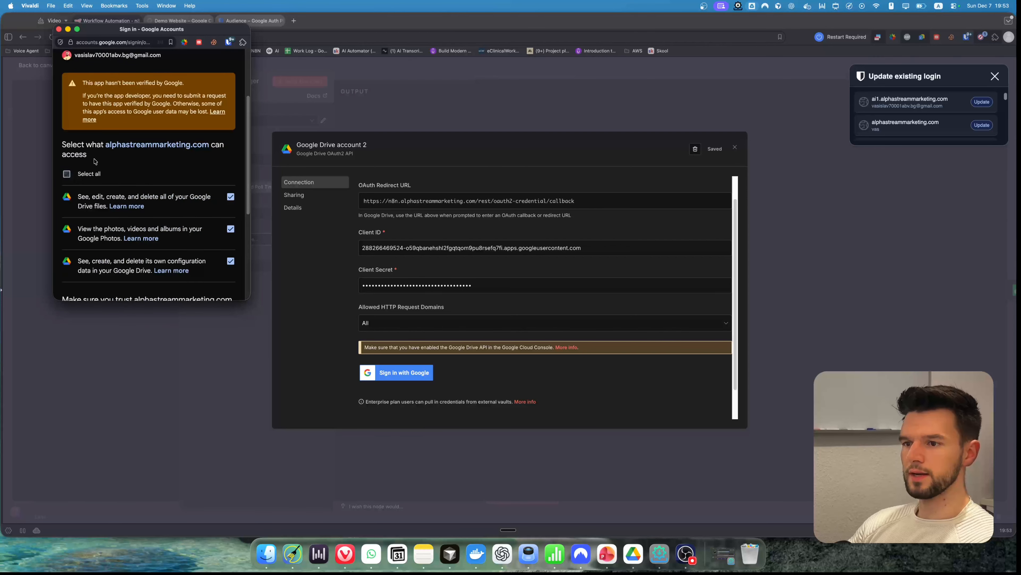
scroll(136, 206, "down", 5)
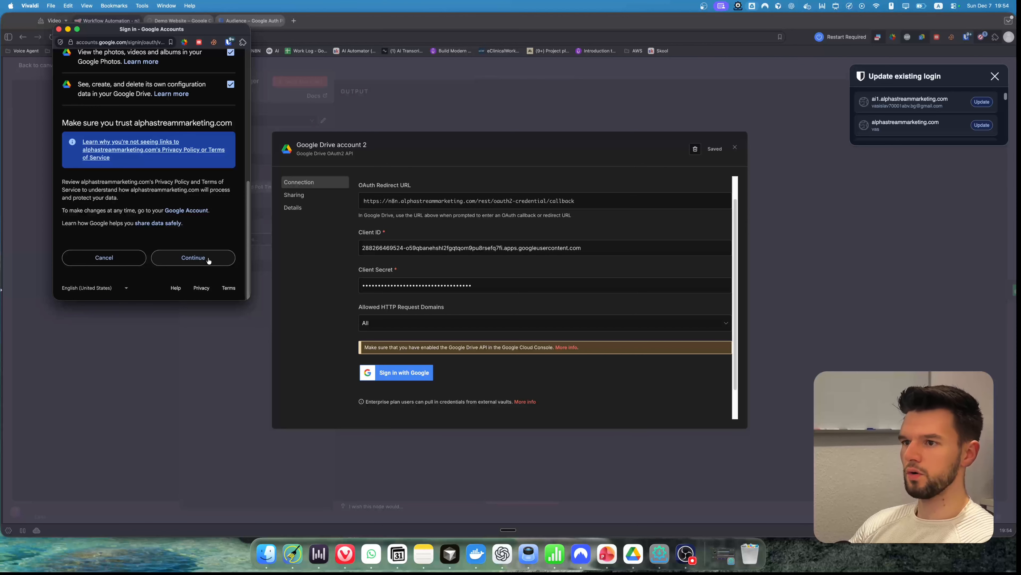
left_click(209, 260)
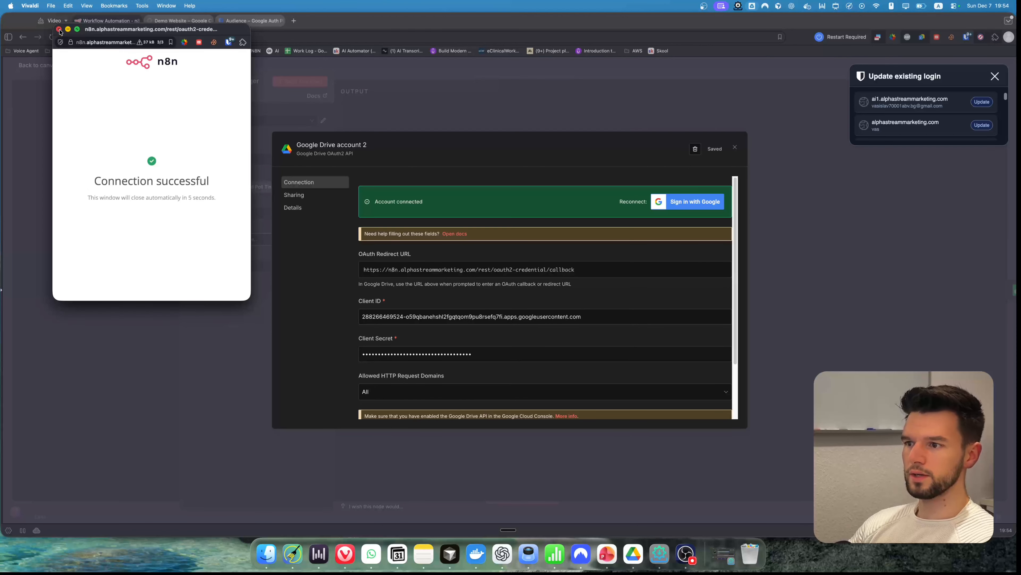
left_click(59, 30)
key("Escape")
left_click(257, 242)
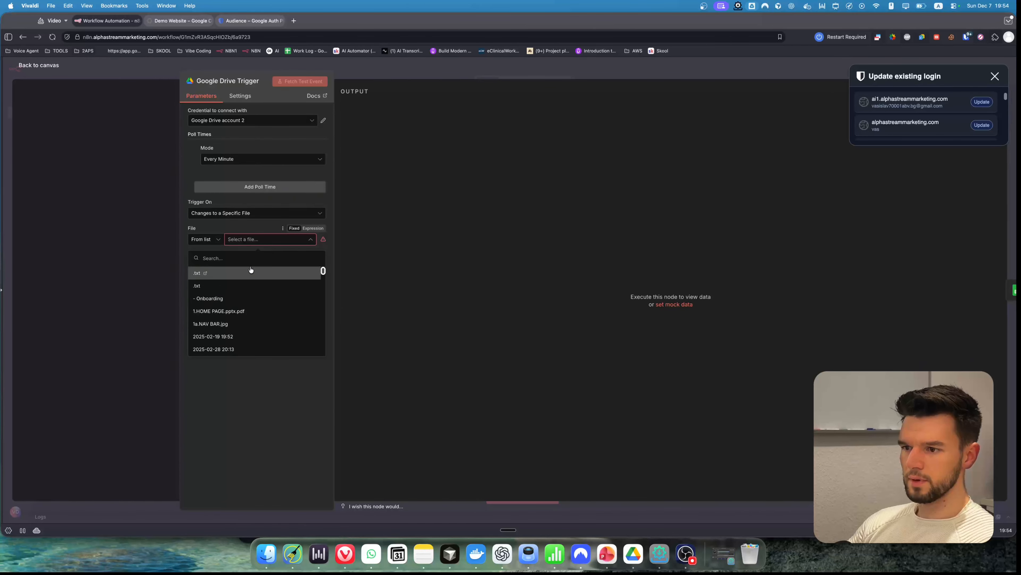
Leave the Drive Trigger, open the Create spreadsheet node, and begin a new Google Sheets credential
left_click(261, 359)
key("Escape")
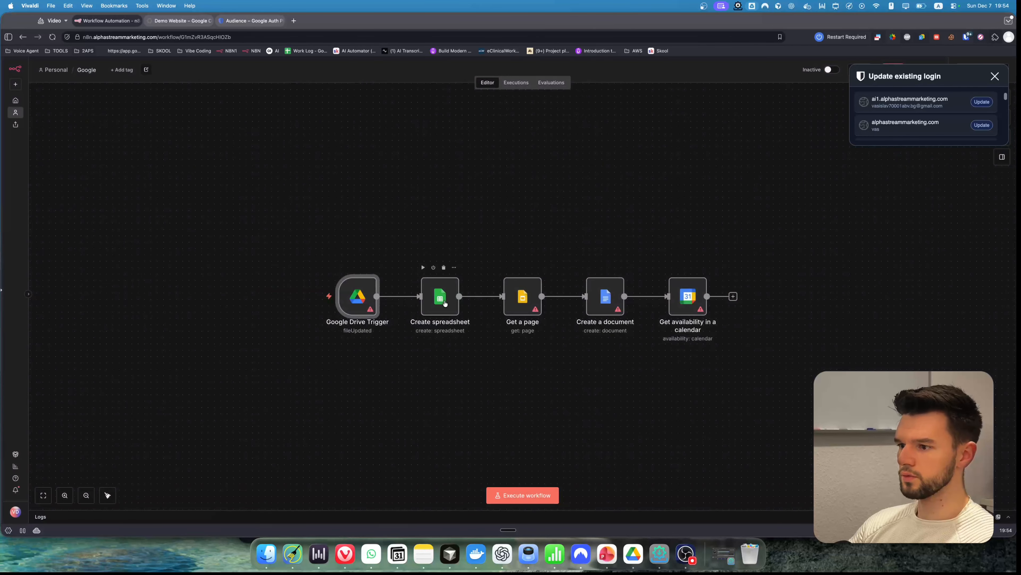
double_click(441, 293)
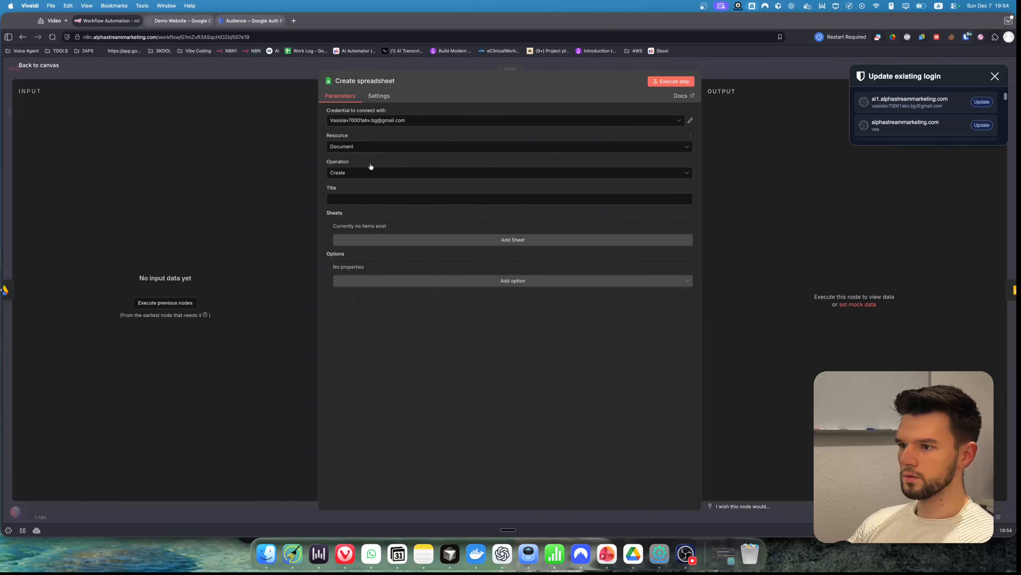
left_click(396, 124)
scroll(368, 210, "down", 3)
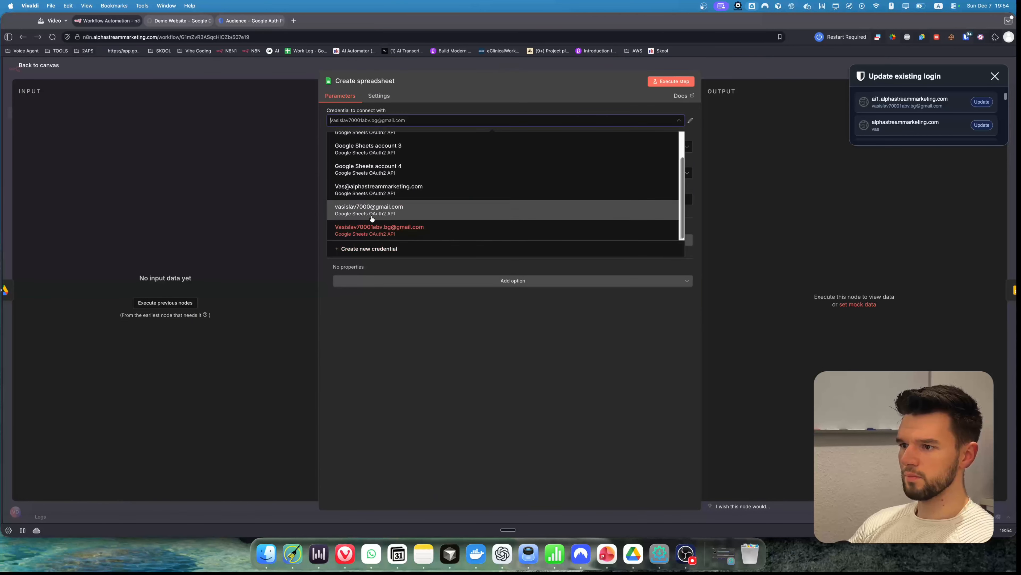
left_click(389, 250)
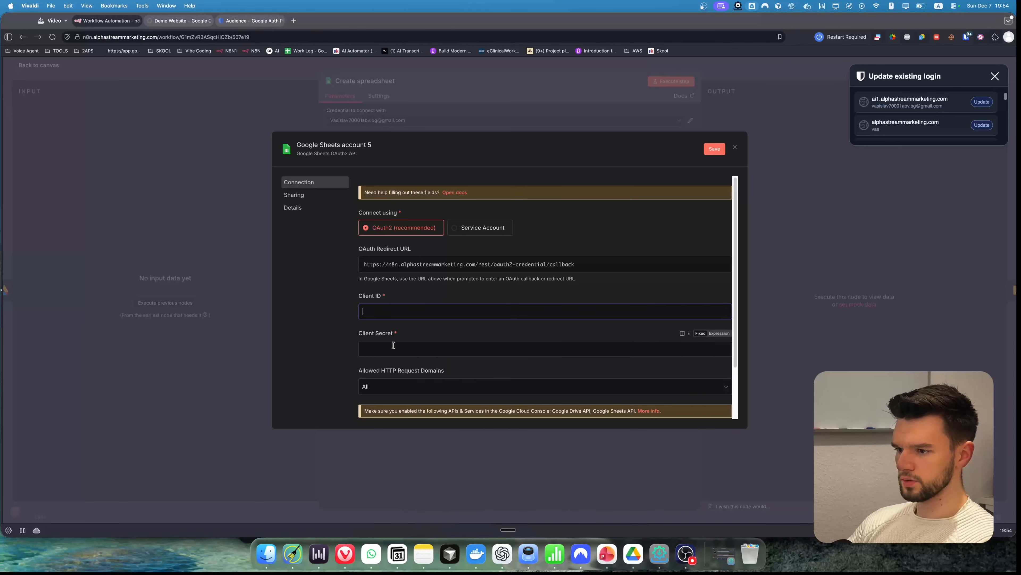
Paste the client secret and client ID from Notes into the Sheets credential form
left_click(430, 349)
left_click(719, 343)
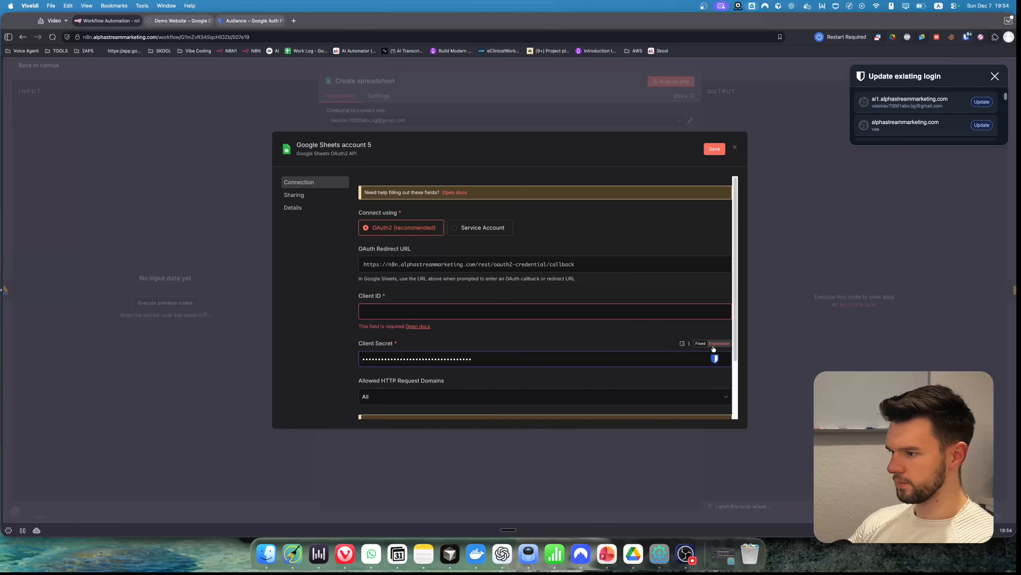
key("super+v")
left_click(427, 553)
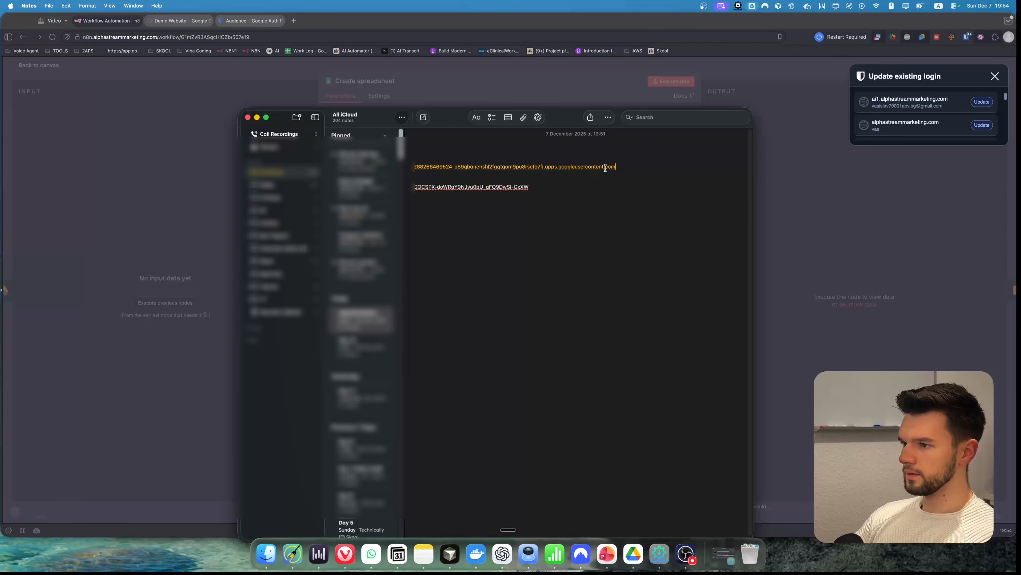
left_click(415, 81)
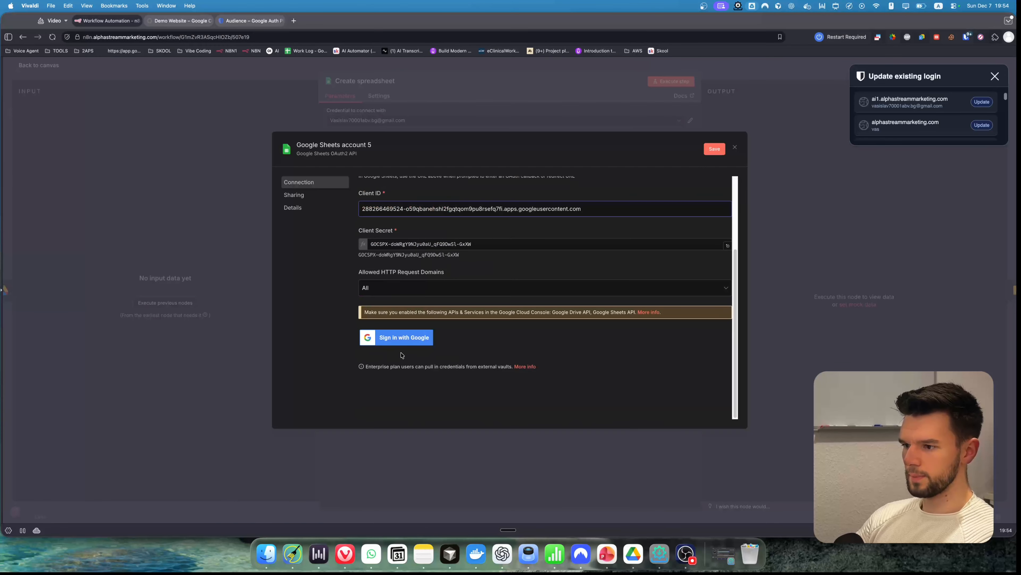
Sign the credential in with Google, bypass the unsafe-app warning, and grant all Sheets permissions
left_click(399, 339)
left_click(71, 138)
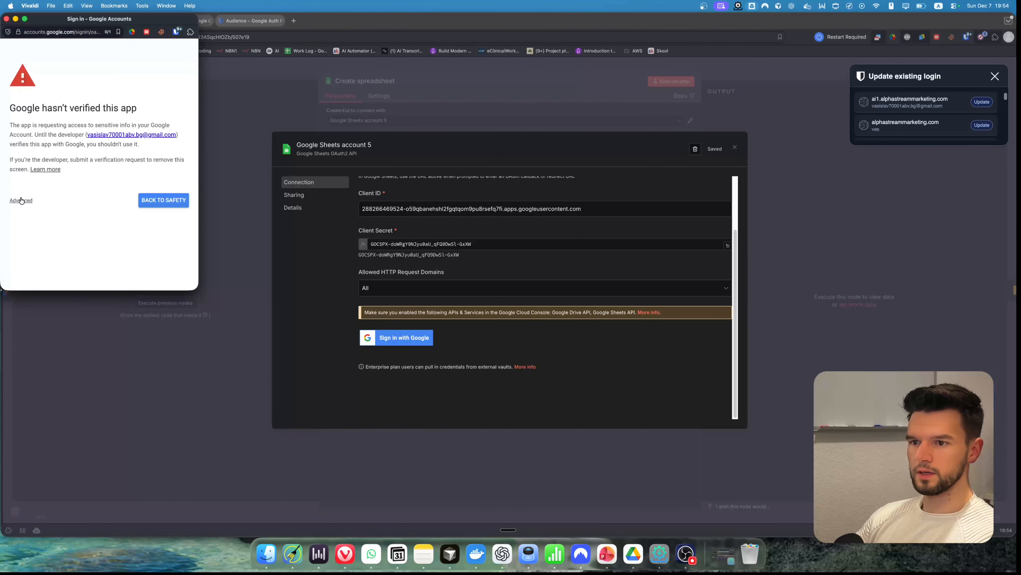
left_click(21, 200)
left_click(74, 261)
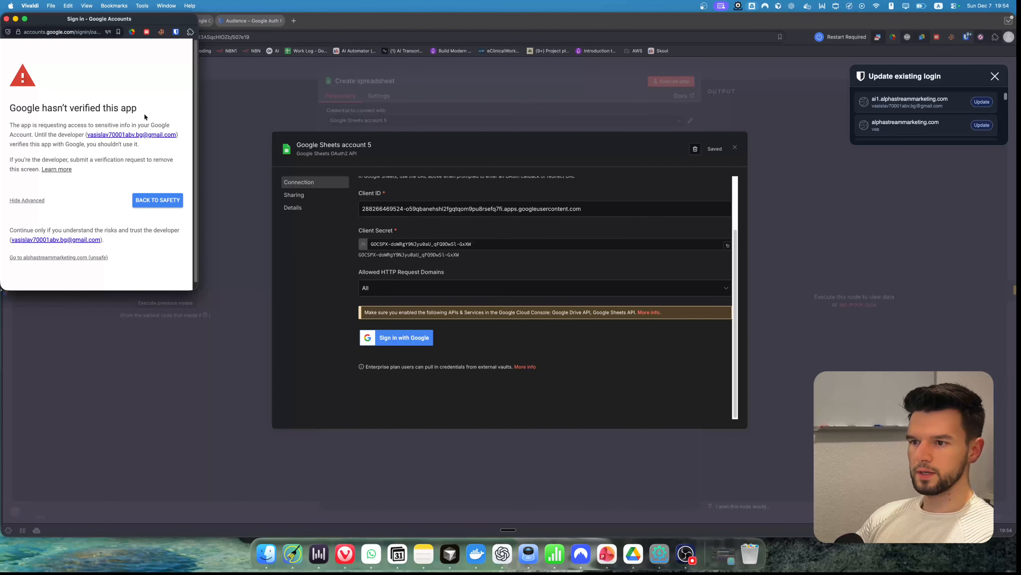
scroll(56, 208, "down", 2)
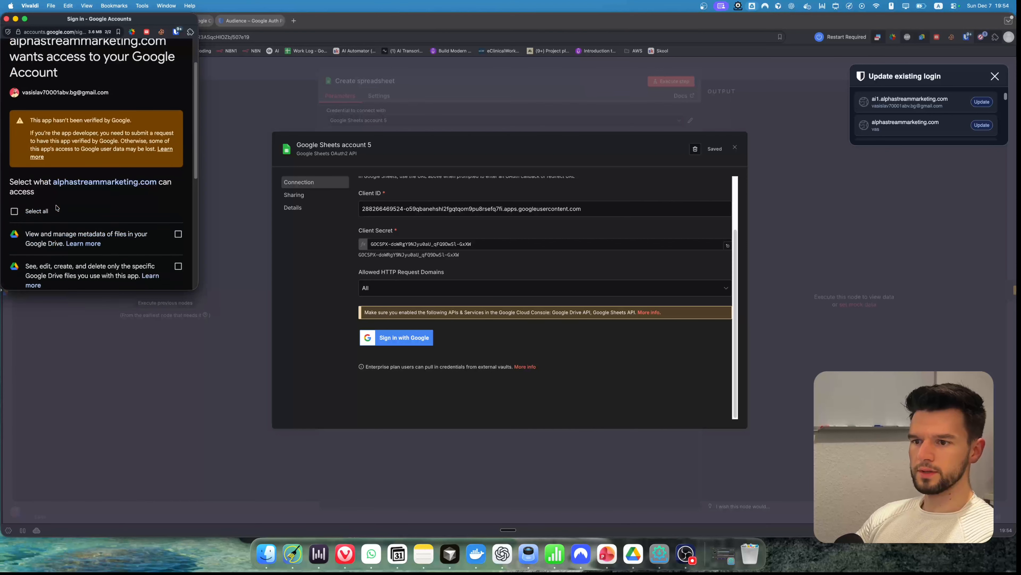
left_click(36, 212)
scroll(40, 218, "down", 5)
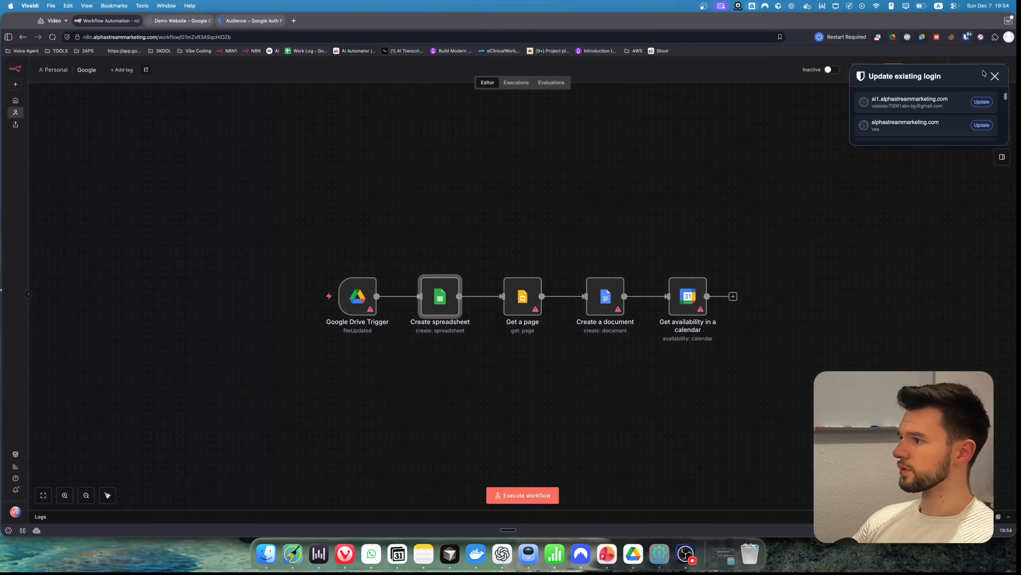
left_click(995, 76)
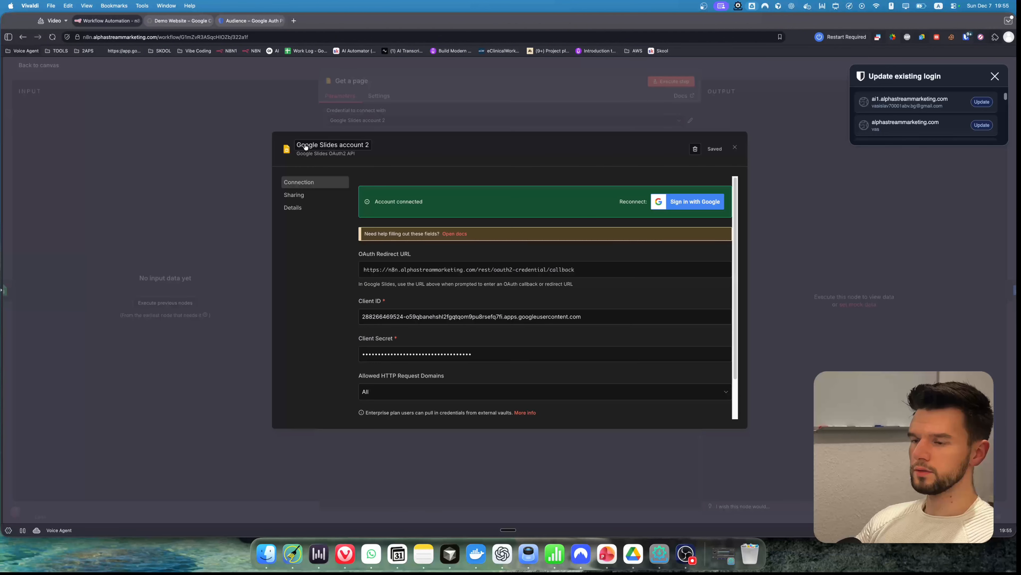
Rename the Google Slides credential to 'n8n demo', then begin retyping it with another name
left_click(309, 147)
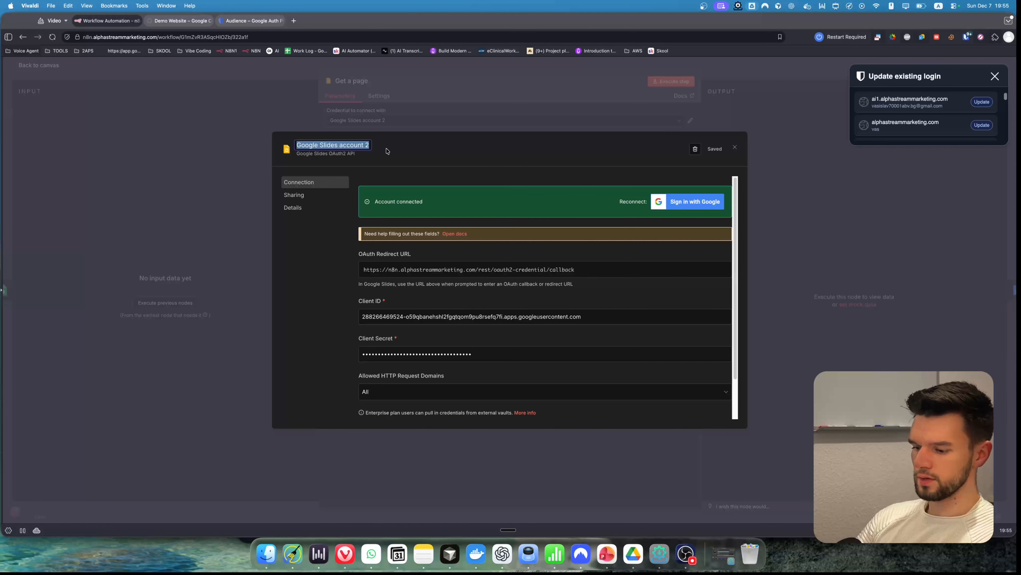
type("n8n demo")
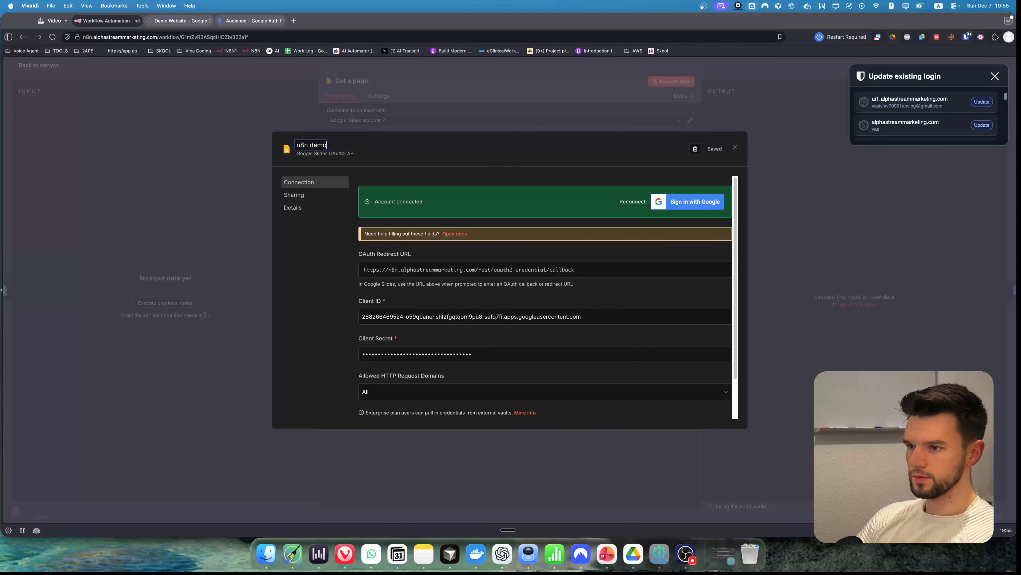
key("Return")
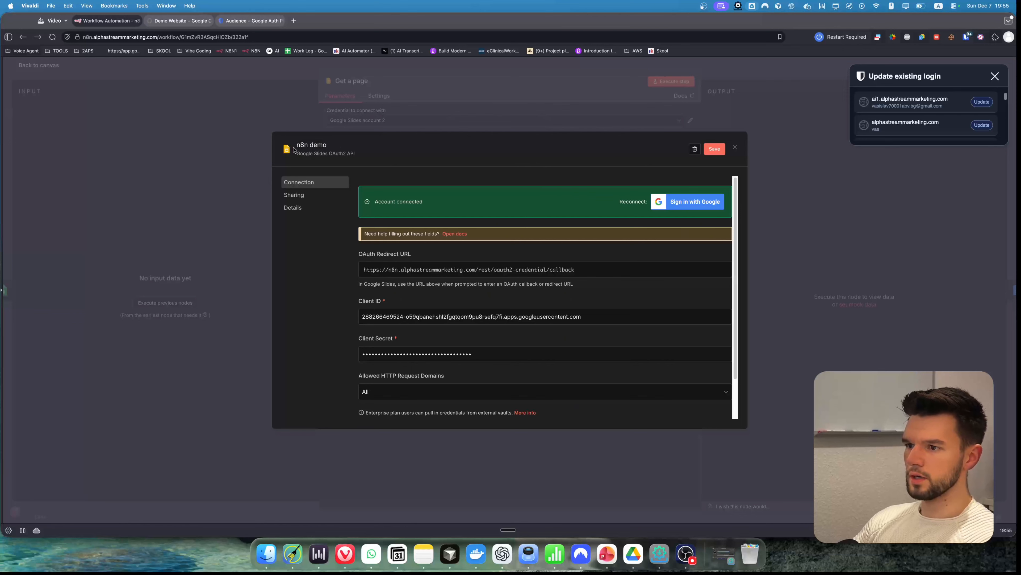
left_click(321, 143)
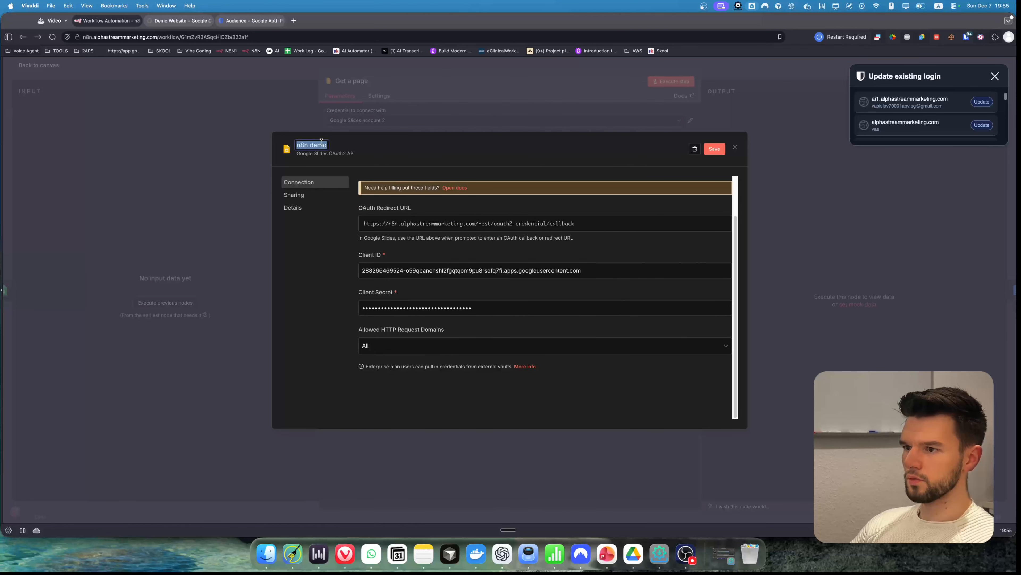
type("va")
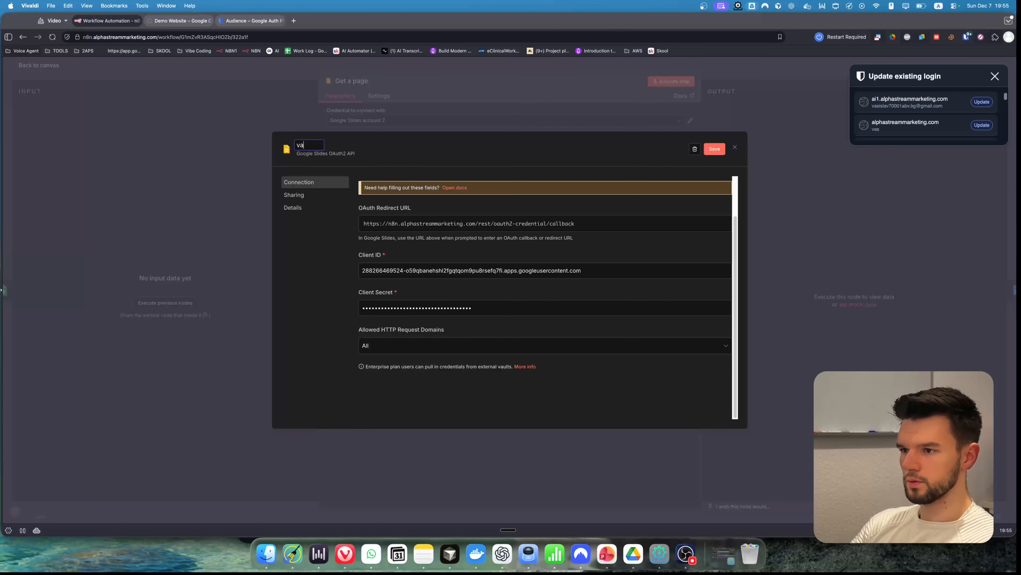
type("sil")
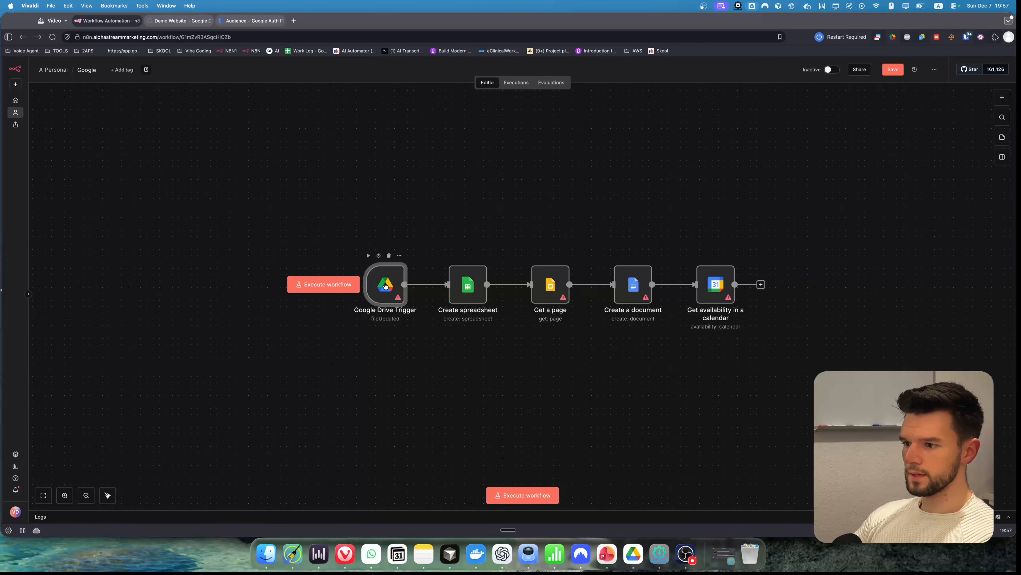
Point the Google Drive Trigger at the Onboarding file and fetch a test event shown as a table
double_click(385, 285)
left_click(266, 238)
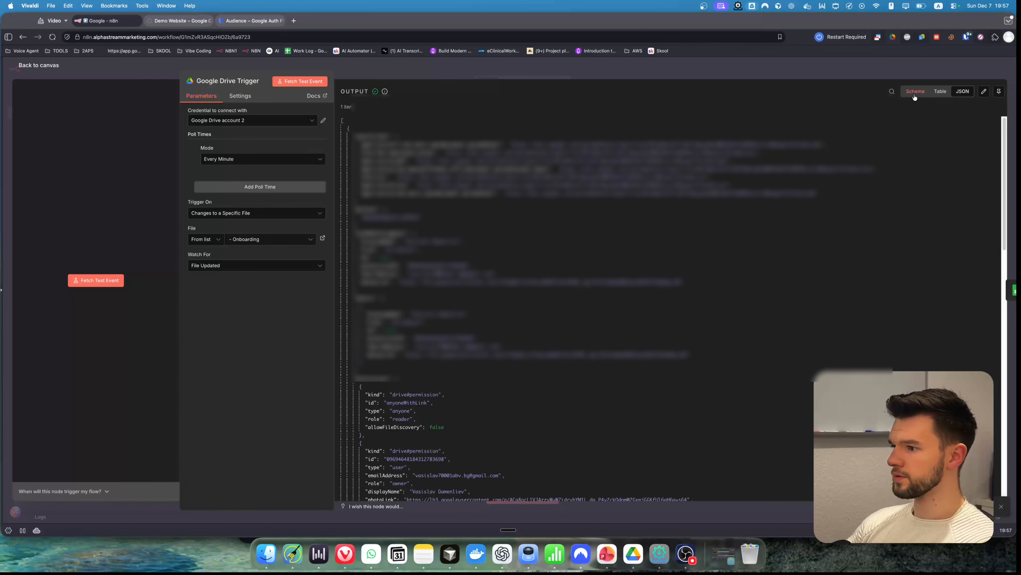
left_click(938, 92)
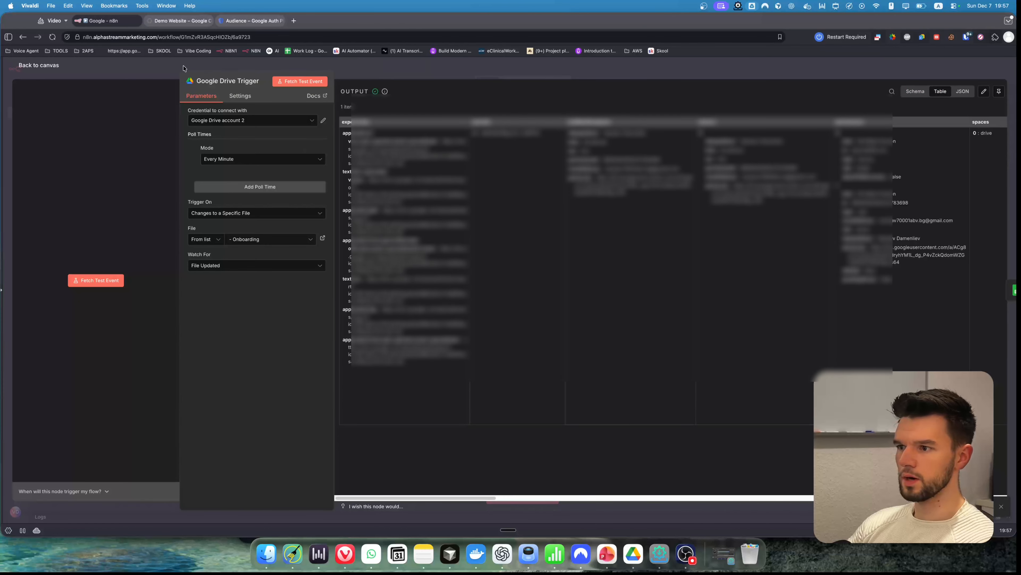
left_click(146, 72)
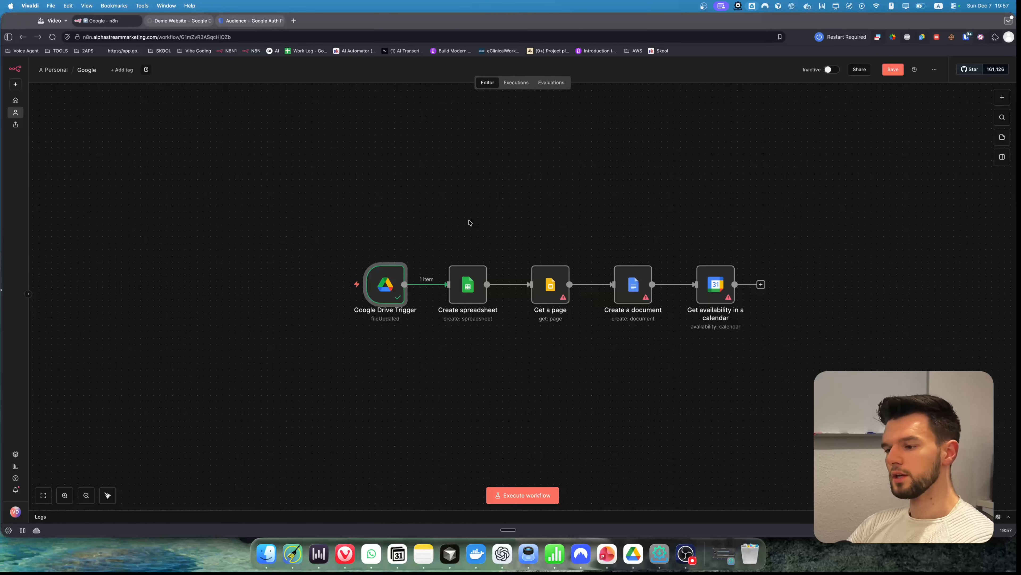
left_click(319, 150)
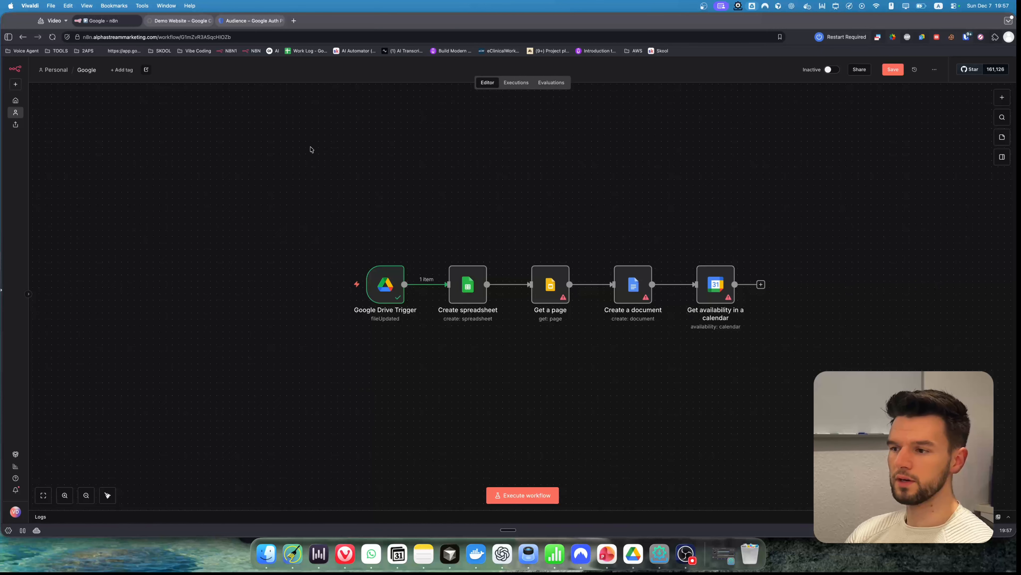